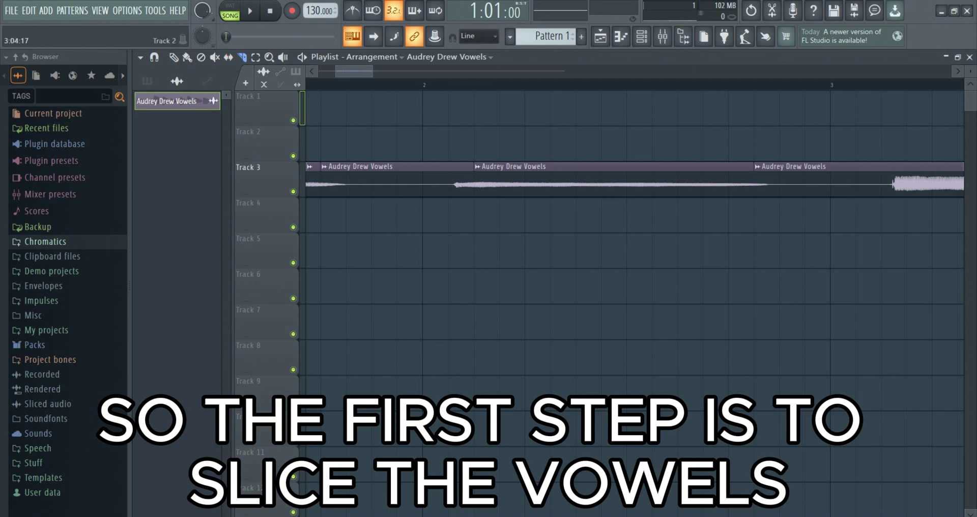
Step: Slice the Track 3 clip just after the third vowel's onset and delete the silent pieces between the separated vowels
left_click_drag(906, 240, 906, 240)
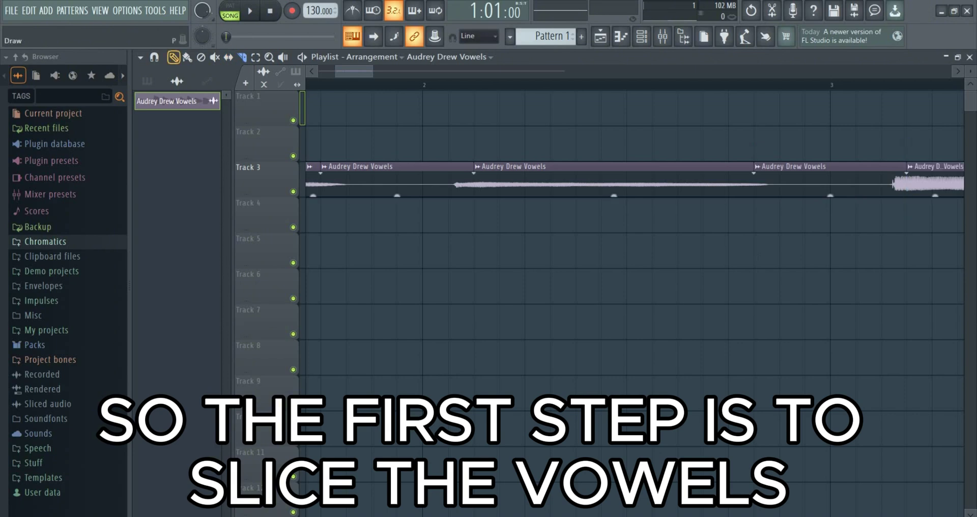
left_click(174, 57)
right_click(827, 182)
scroll(712, 183, "down", 2)
right_click(519, 181)
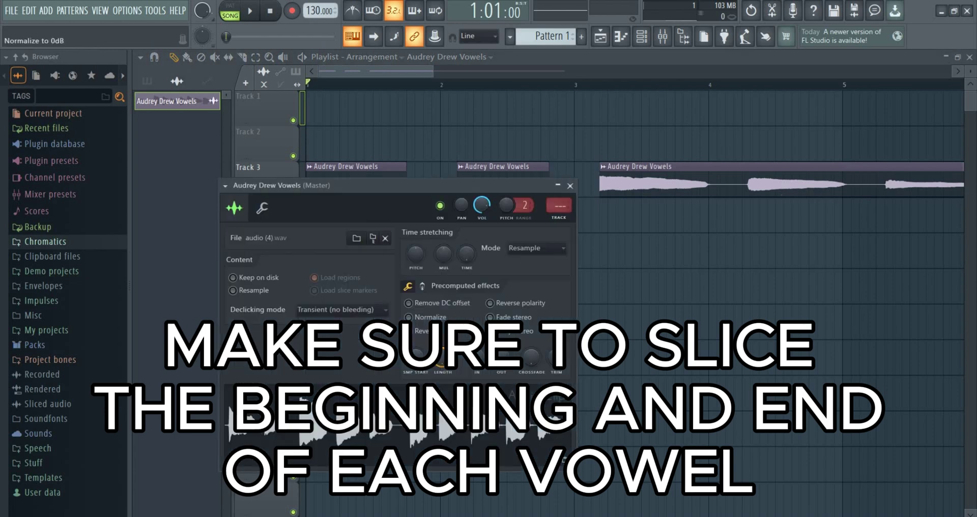
Step: Enable Normalize for the vowel sample and play the arrangement from the start
left_click(408, 317)
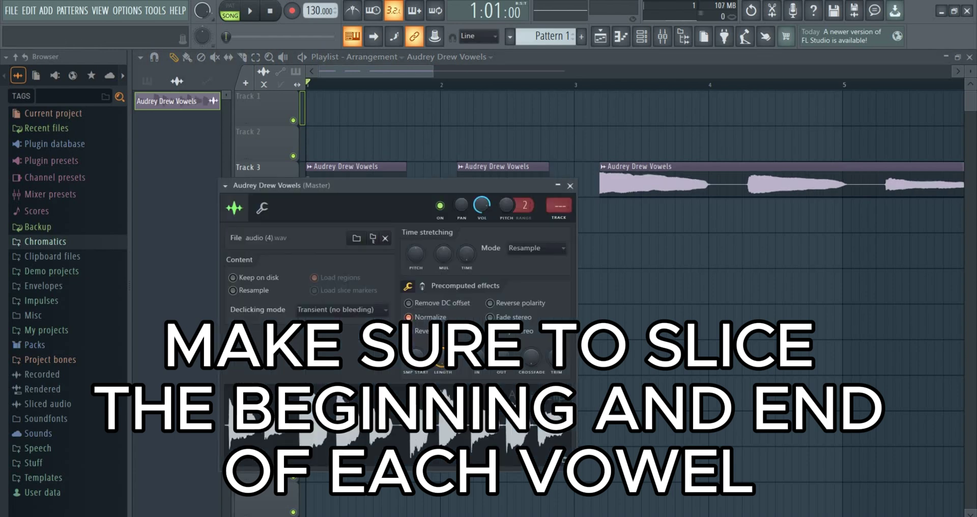
left_click(570, 186)
key("space")
scroll(580, 196, "down", 2)
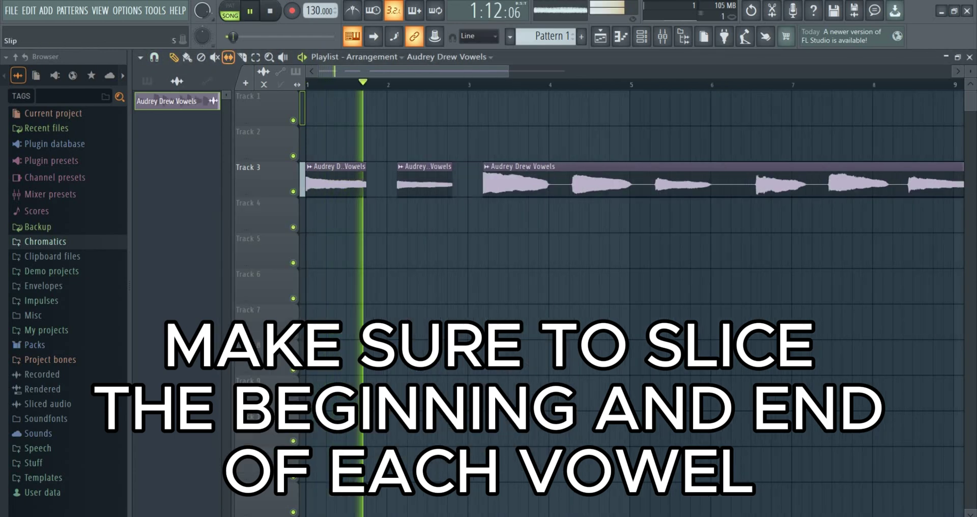
Step: Move the second vowel to bar 2 on Track 3 and the remaining vowel clip to bar 2 on Track 5
left_click(241, 57)
scroll(399, 184, "up", 3)
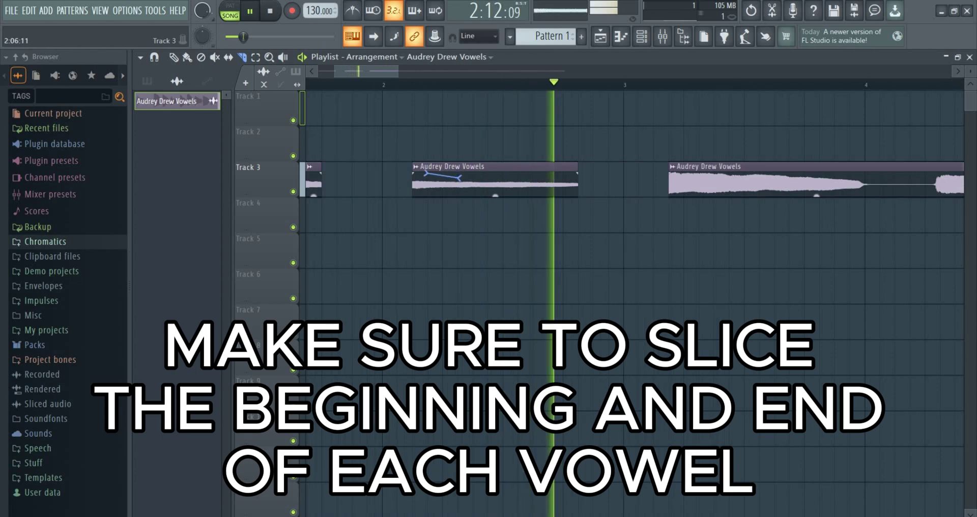
left_click(174, 57)
left_click_drag(448, 181, 417, 180)
left_click_drag(738, 180, 452, 252)
key("space")
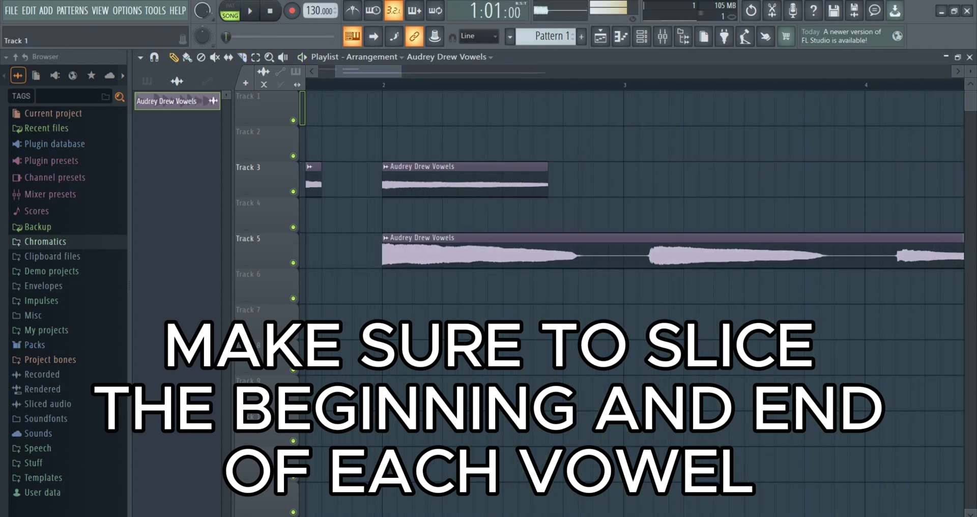
Step: Slice the Track 5 clip where Track 3's second vowel ends and play the arrangement from bars 7 and 2
scroll(528, 214, "up", 2)
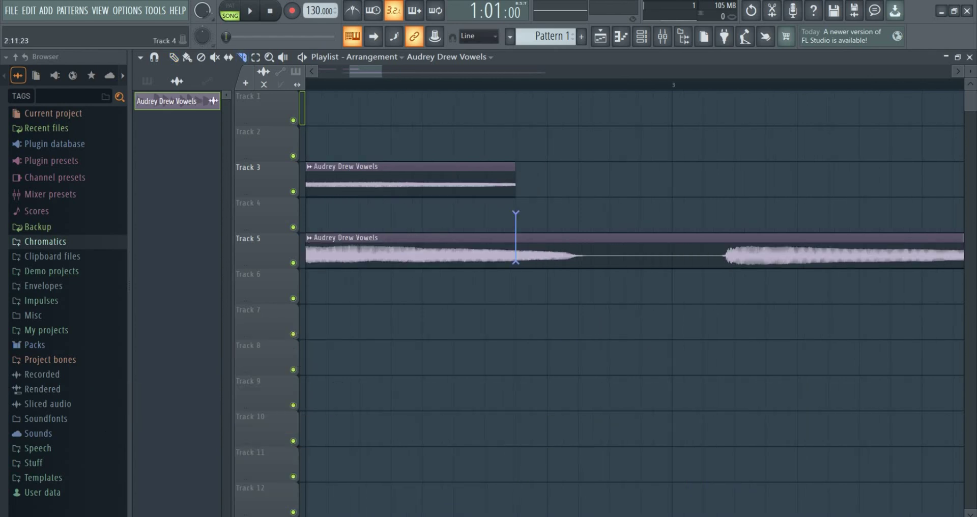
left_click_drag(515, 263, 515, 315)
scroll(517, 285, "down", 4)
left_click(704, 84)
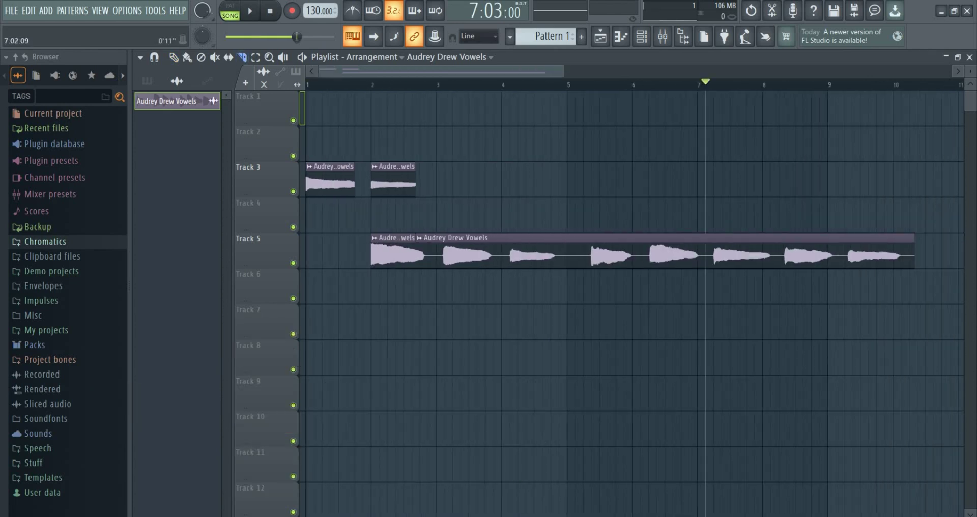
key("space")
left_click(375, 84)
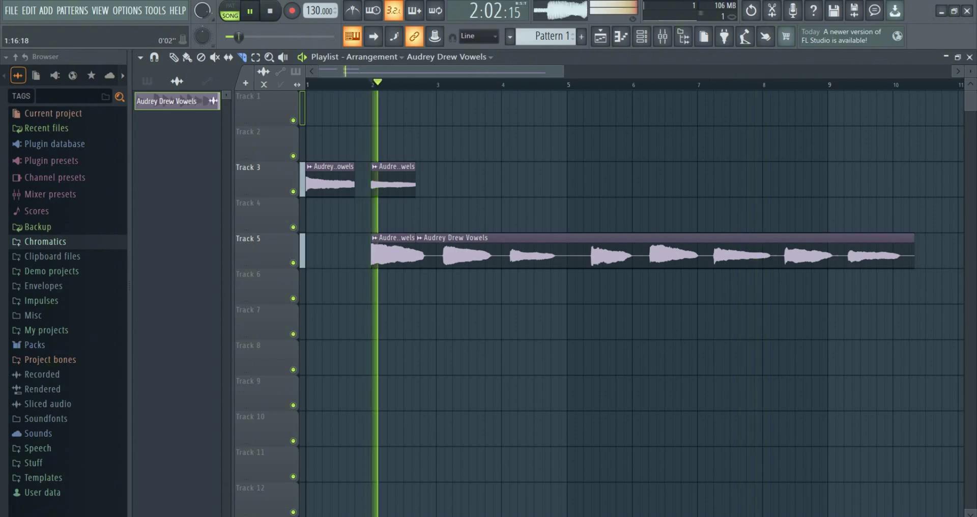
key("space")
Step: Slice the Track 5 clip at the start and end of its next vowel and at the following vowel's start
scroll(381, 249, "up", 2)
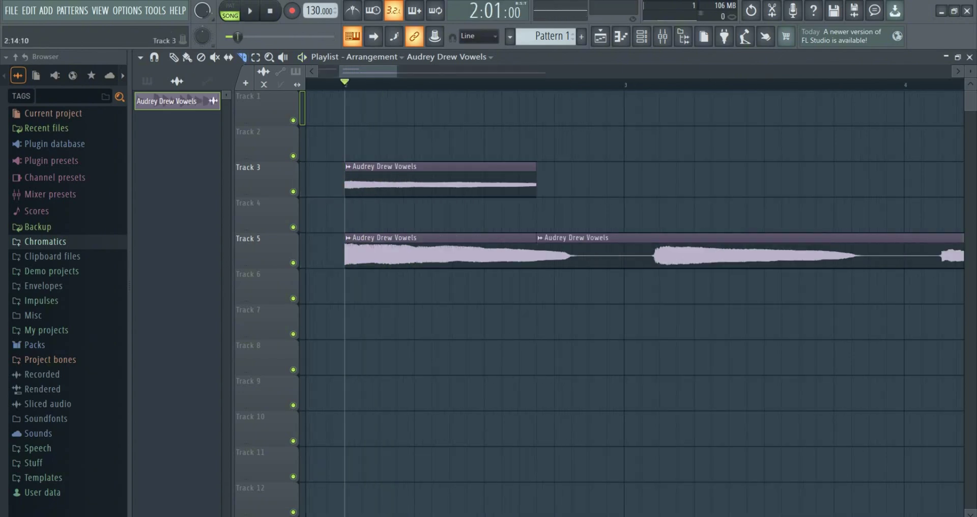
left_click_drag(659, 343, 659, 344)
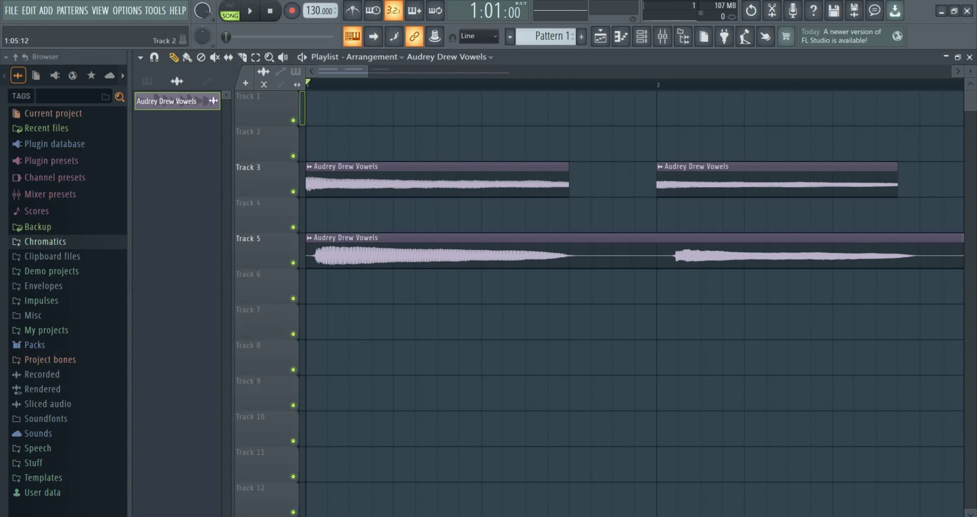
scroll(454, 142, "down", 2)
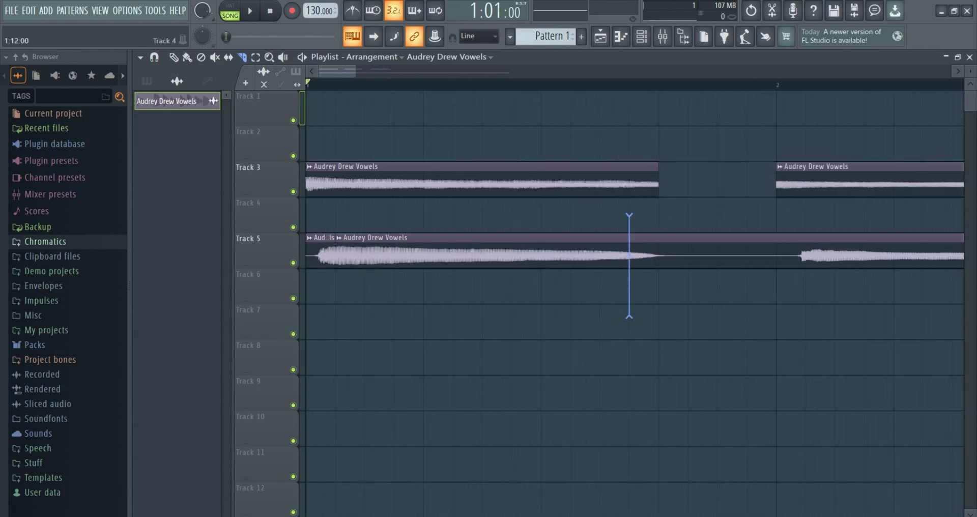
left_click_drag(629, 214, 629, 317)
left_click_drag(804, 221, 835, 343)
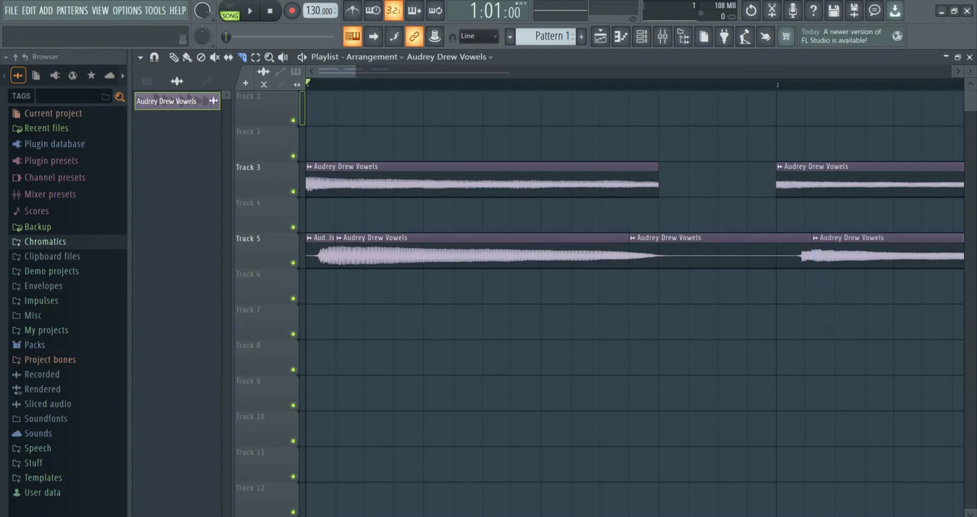
Step: Move the trimmed vowel at the start of Track 5 to bar 4 on Track 3
scroll(635, 252, "down", 3)
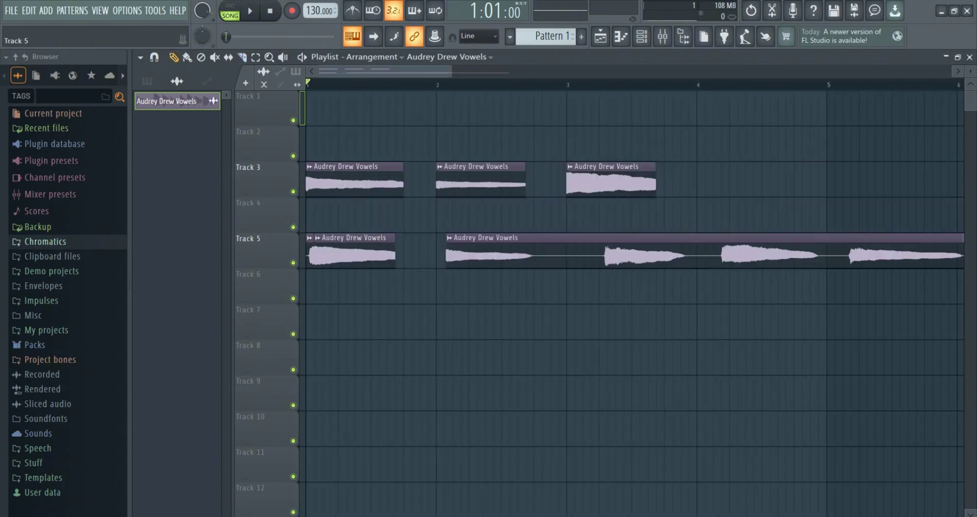
scroll(311, 252, "up", 3)
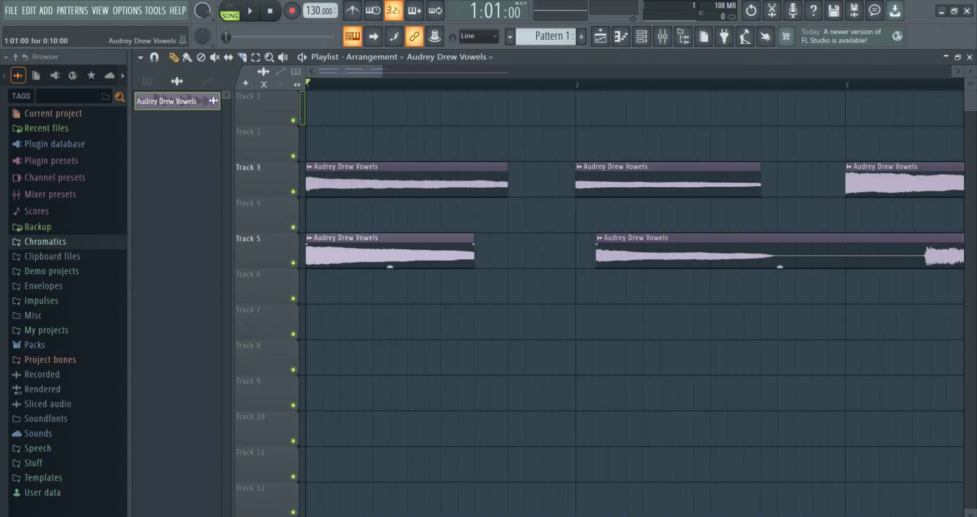
scroll(311, 252, "down", 3)
left_click_drag(312, 252, 718, 181)
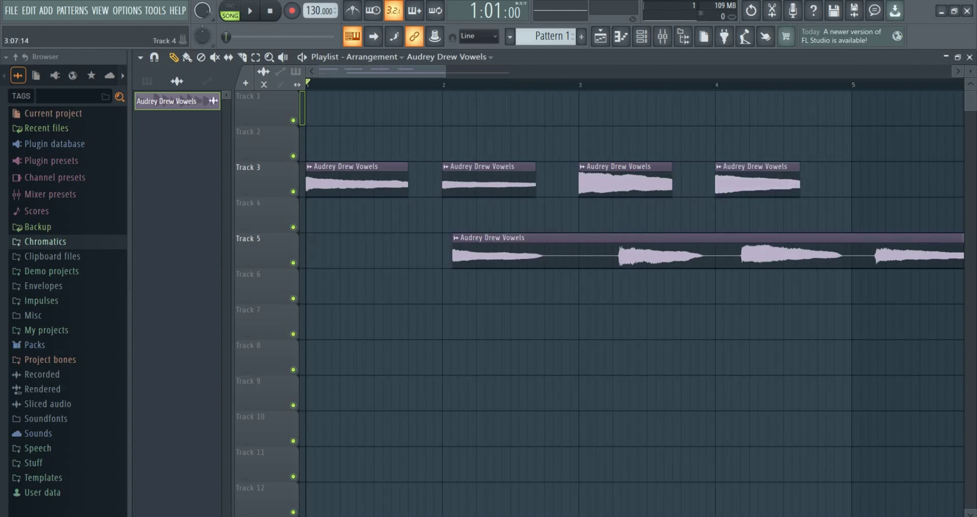
Step: Trim the remaining Track 5 clip to its first vowel and move that vowel to bar 5 on Track 3
left_click_drag(707, 262, 561, 257)
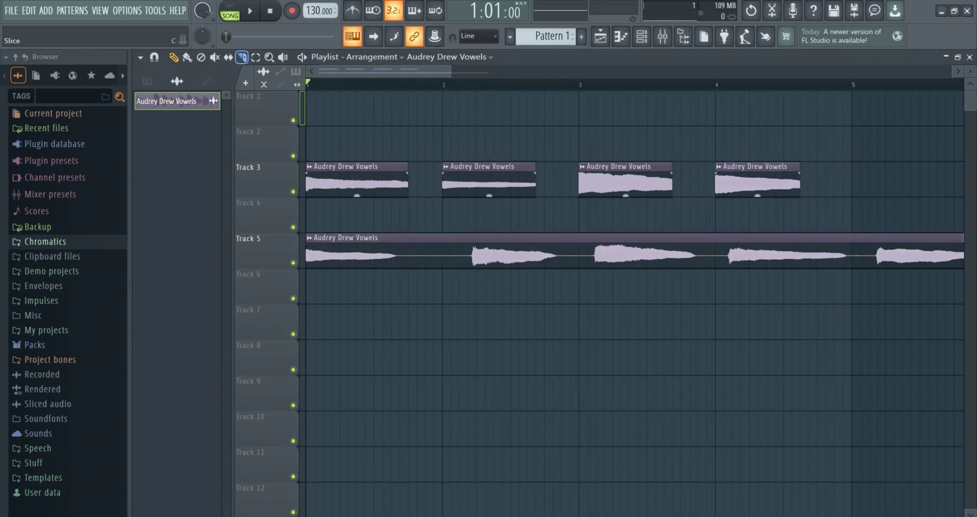
scroll(634, 266, "up", 2)
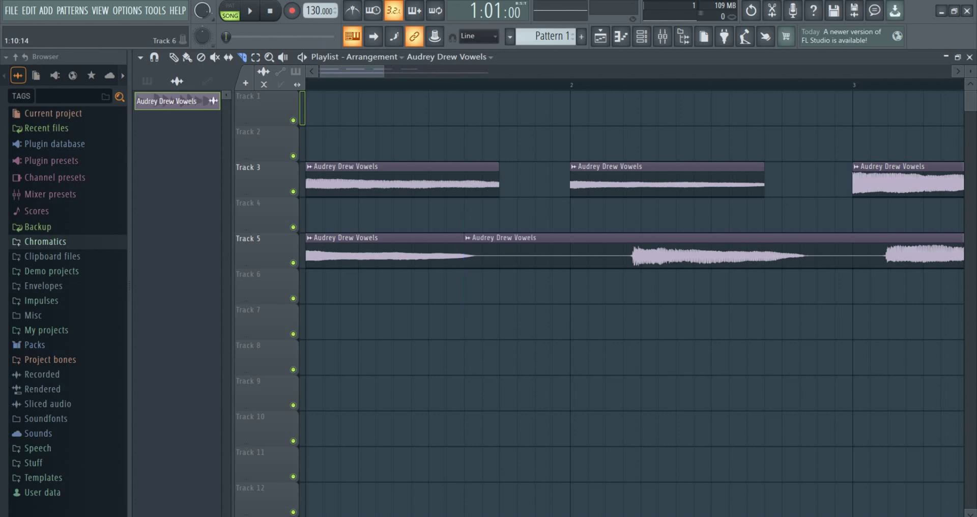
scroll(463, 285, "down", 2)
right_click(458, 252)
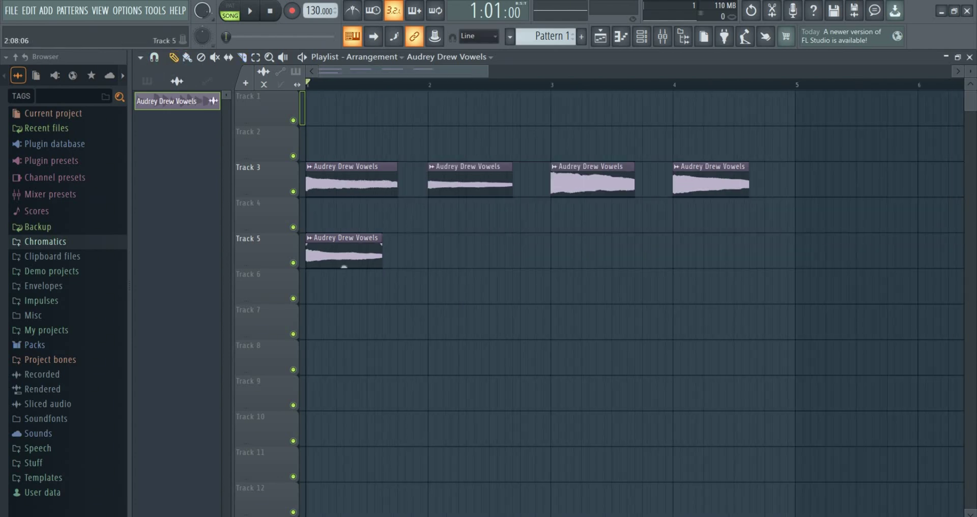
left_click_drag(344, 266, 833, 195)
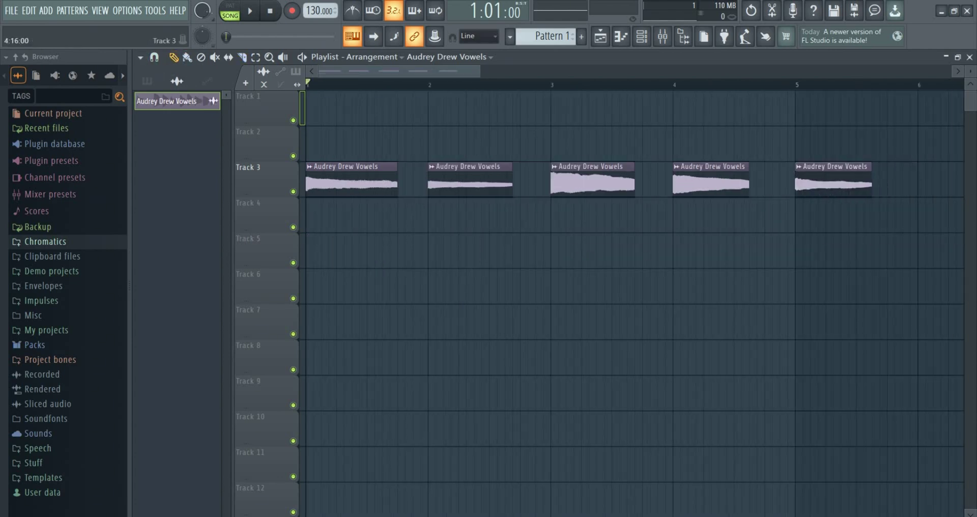
Step: Set the vowel sample's time stretching mode to Stretch
scroll(584, 143, "down", 2)
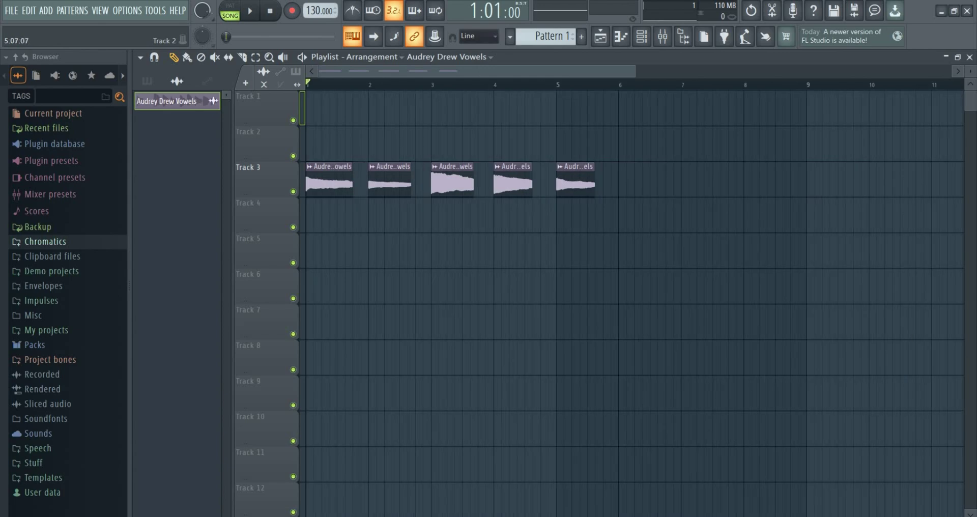
scroll(461, 184, "up", 4)
double_click(458, 184)
left_click(536, 248)
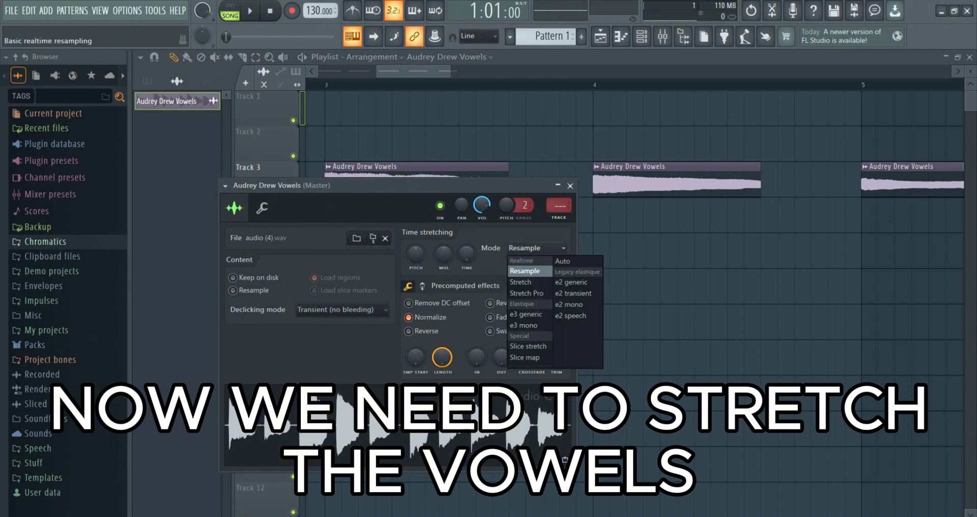
left_click(521, 281)
left_click(570, 186)
Step: Stretch the first vowel on Track 3 to fill one full bar
scroll(596, 178, "down", 5)
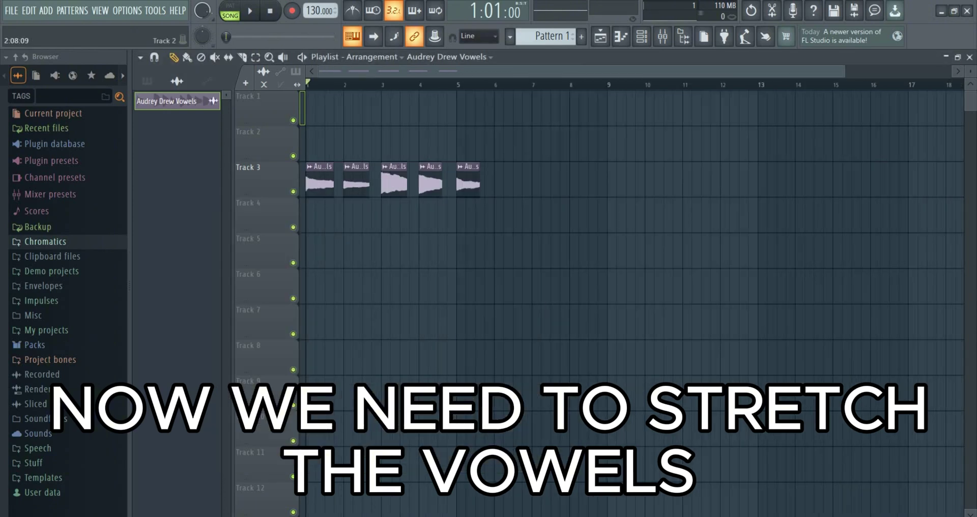
scroll(330, 179, "up", 6)
left_click_drag(446, 181, 531, 181)
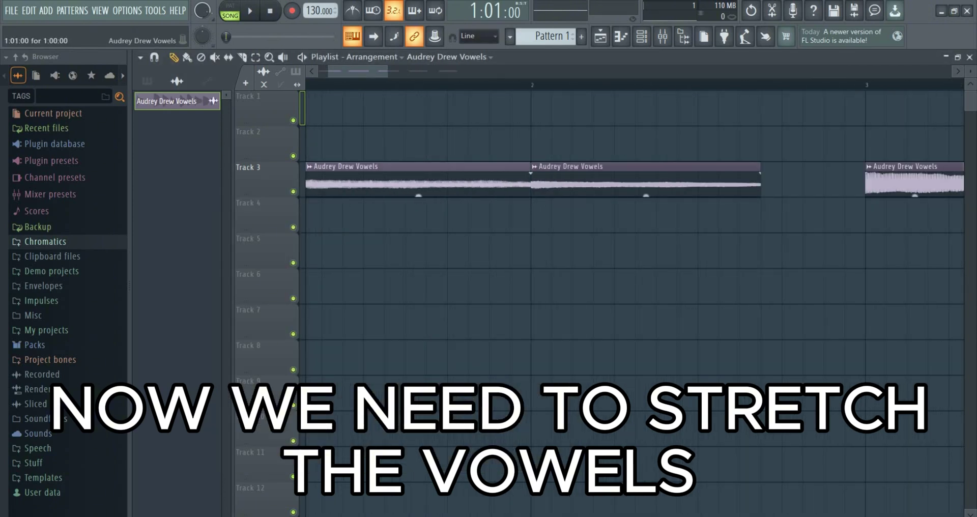
Step: Slice the tails of the first and second vowels two steps before the following bar lines
scroll(529, 156, "down", 2)
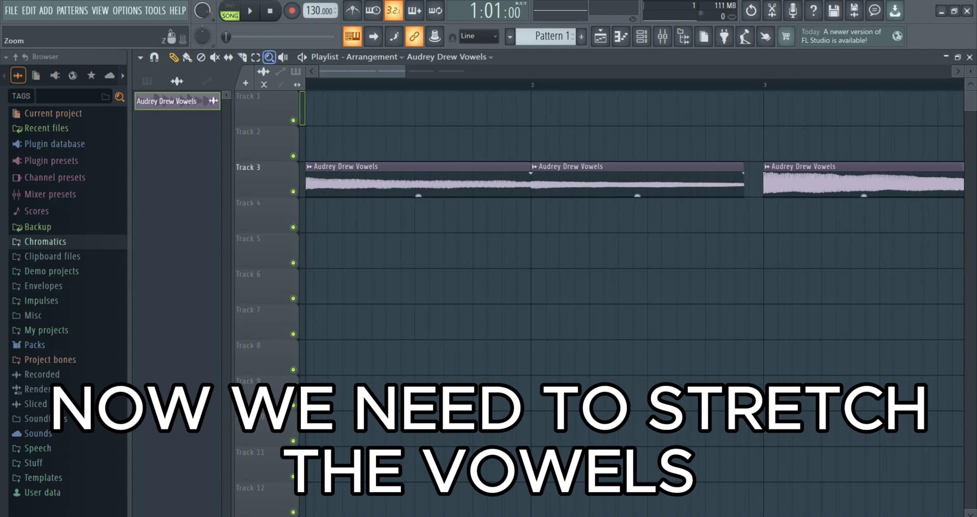
scroll(635, 179, "up", 2)
left_click_drag(497, 137, 497, 254)
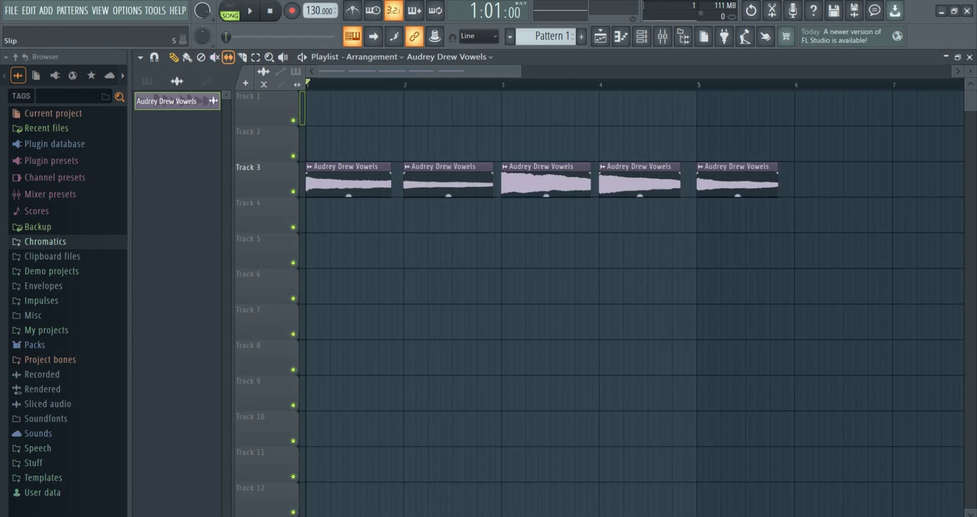
scroll(488, 142, "up", 6)
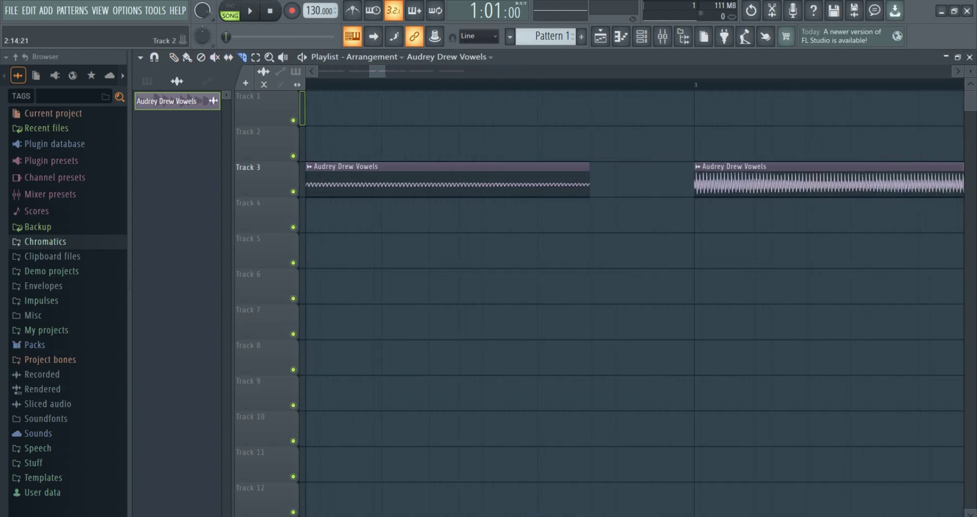
left_click_drag(537, 146, 538, 234)
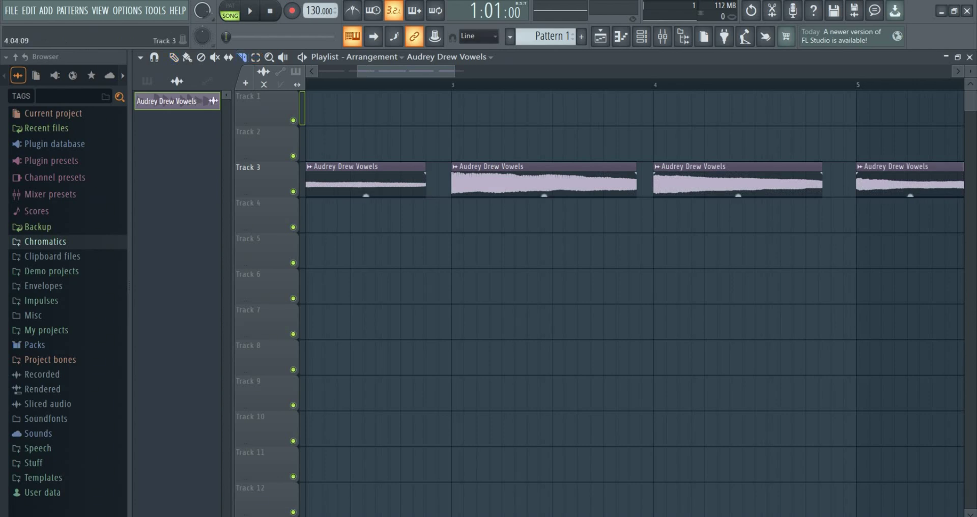
Step: Slice the third vowel two steps before bar 4 and delete its tail
scroll(667, 179, "up", 5)
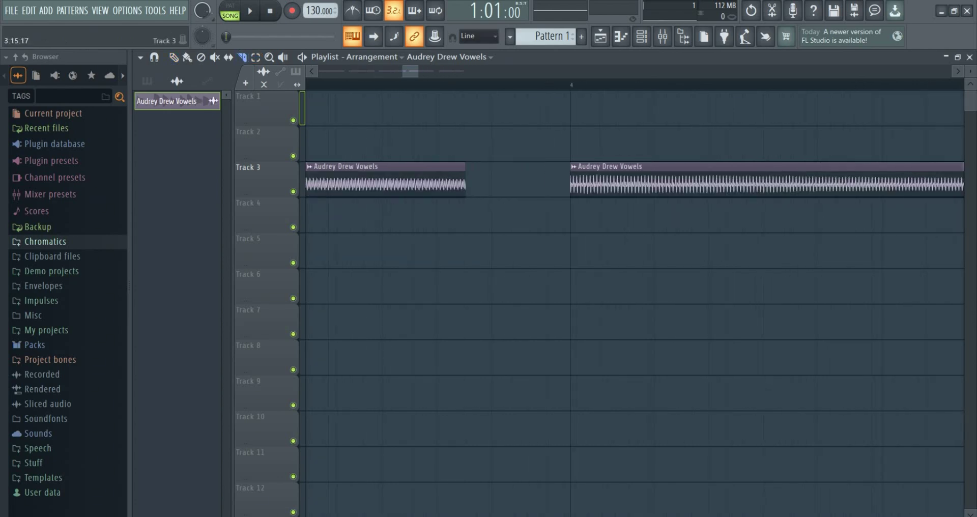
scroll(411, 144, "up", 1)
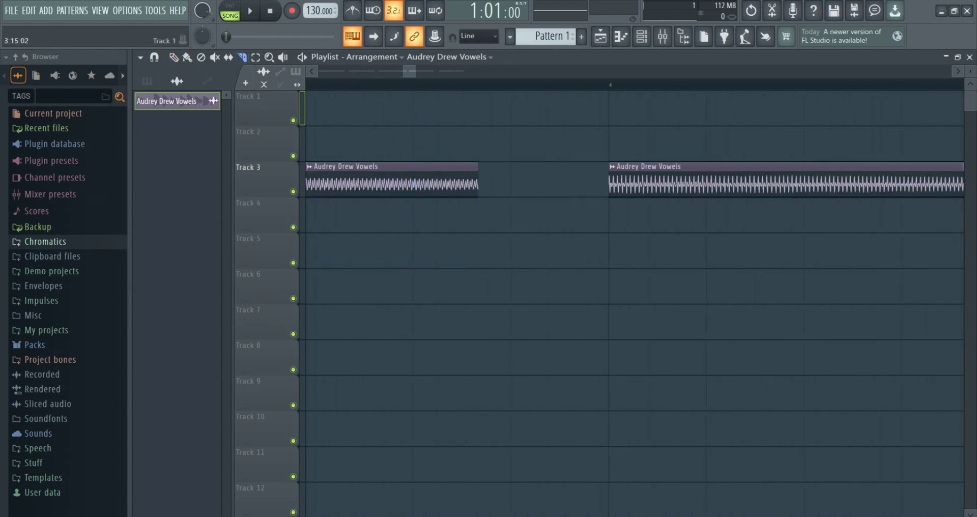
left_click_drag(413, 269, 414, 268)
key("p")
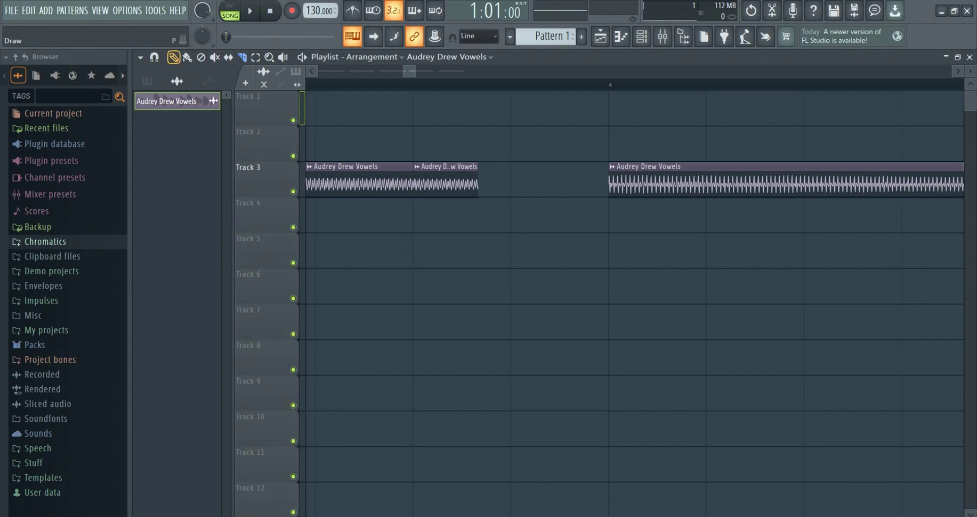
right_click(444, 182)
left_click(242, 57)
scroll(519, 179, "down", 7)
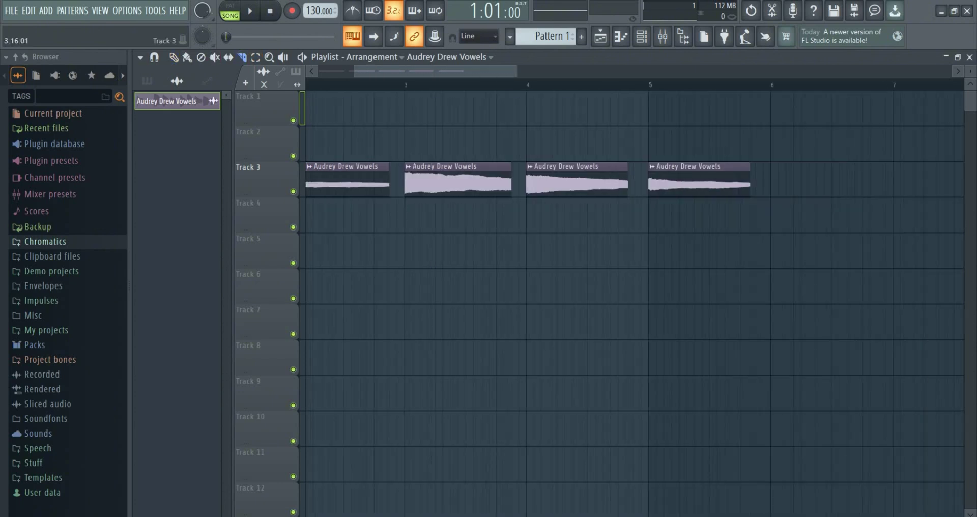
Step: Stretch the fourth vowel on Track 3 to a length of 0:13:23
scroll(628, 179, "up", 7)
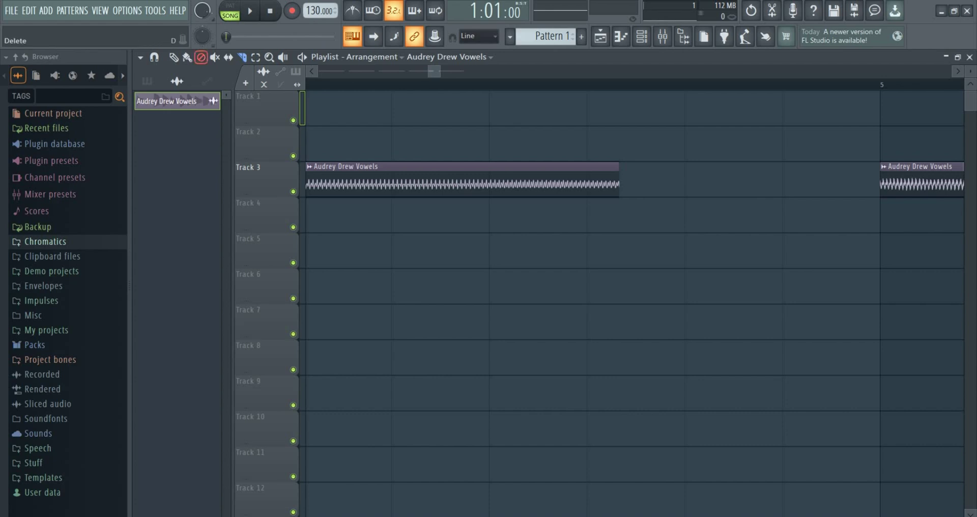
left_click_drag(617, 174, 680, 174)
scroll(663, 173, "down", 2)
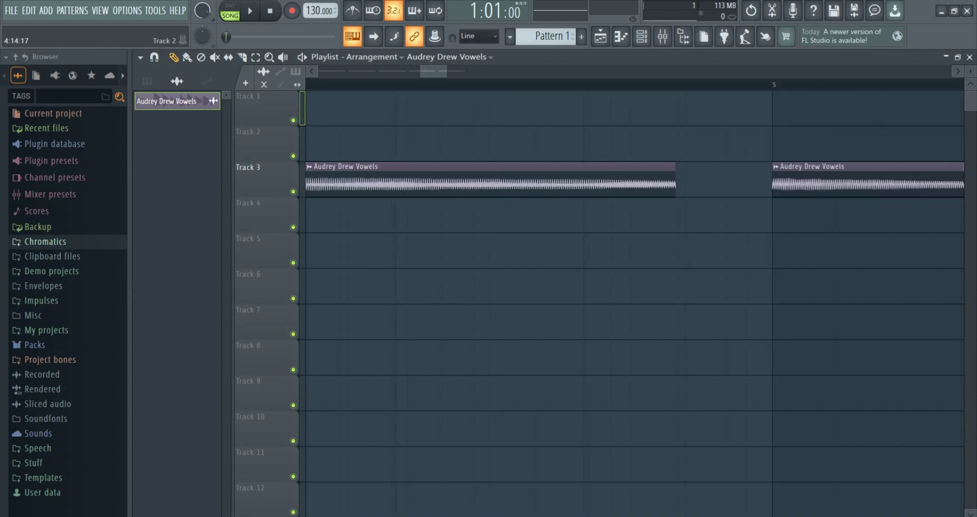
scroll(674, 173, "up", 2)
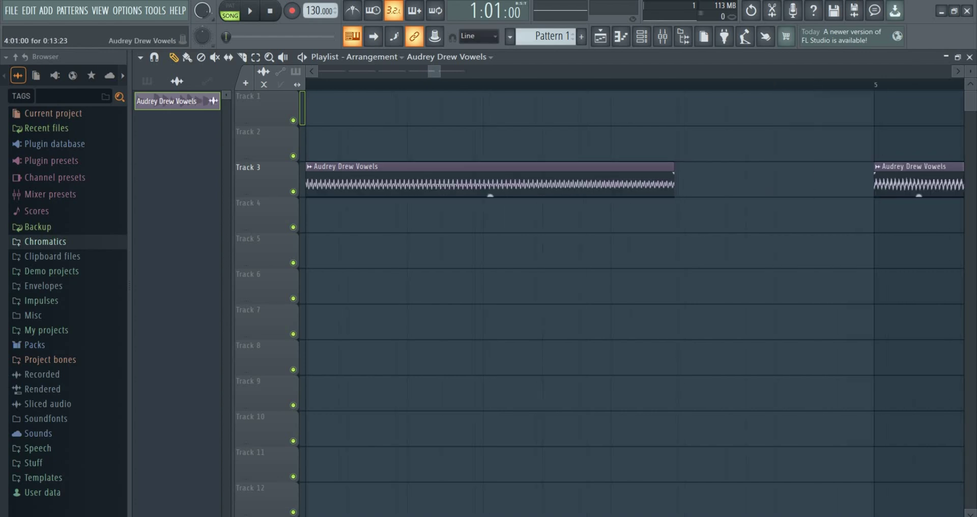
Step: Stretch the vowels on Track 3 to a uniform length of 0:14:00 and play them back
left_click_drag(675, 173, 703, 173)
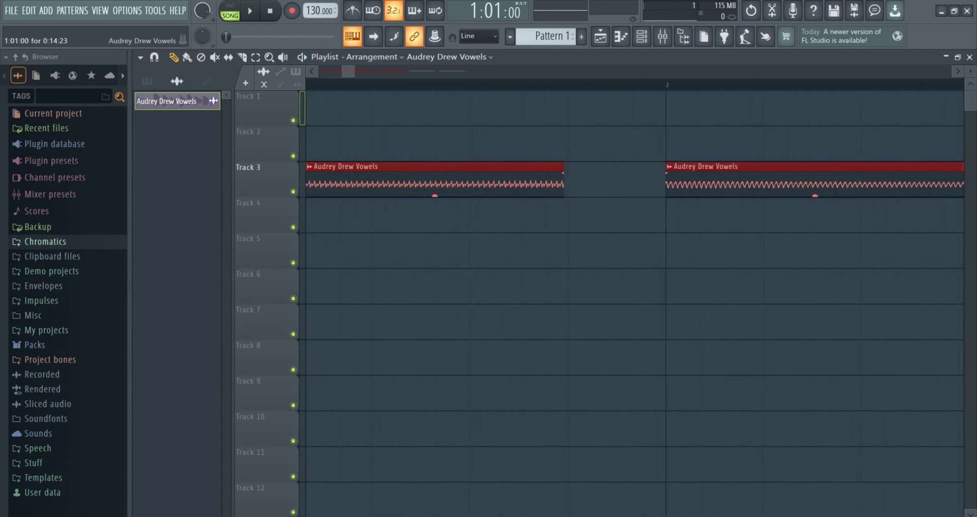
left_click_drag(563, 183, 482, 183)
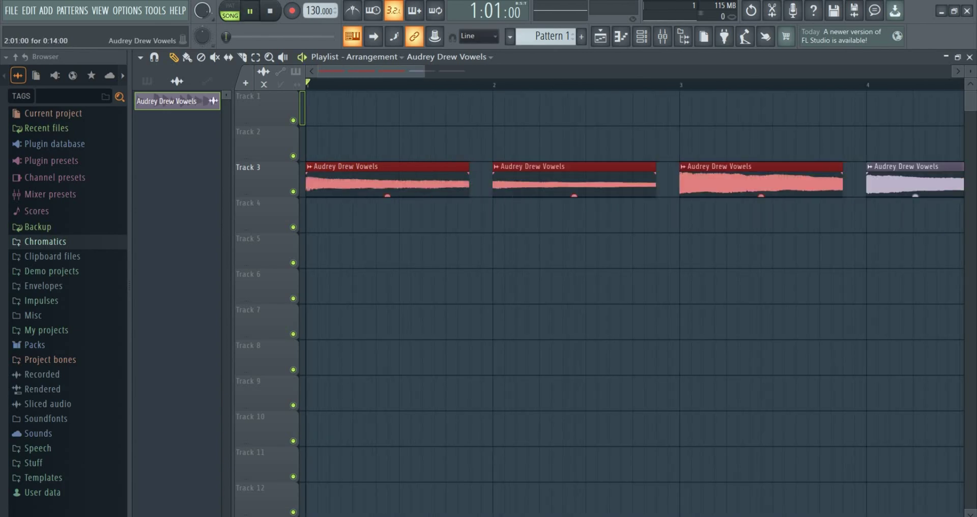
key("space")
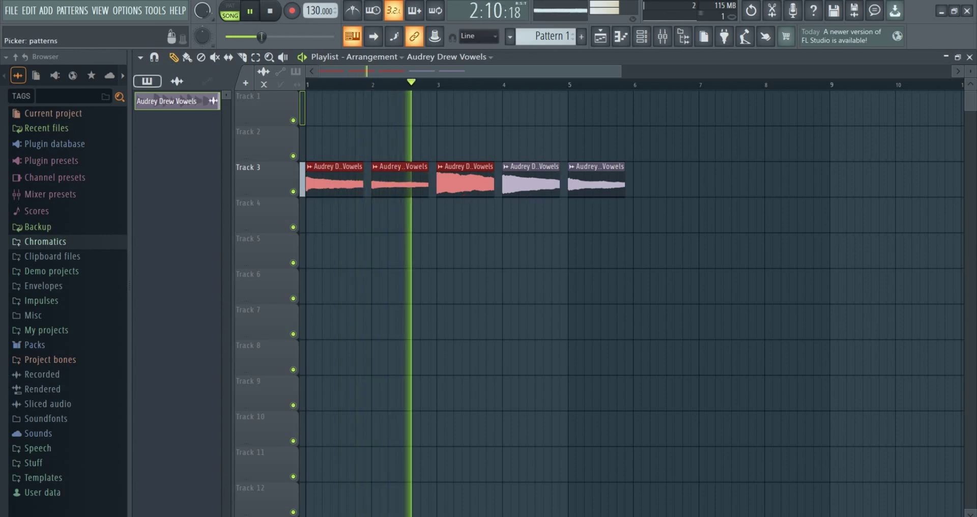
Step: Place Pattern 1 on Track 2 above the five vowels with a length of five bars and stop playback
left_click(147, 82)
left_click_drag(173, 101, 631, 144)
left_click(642, 36)
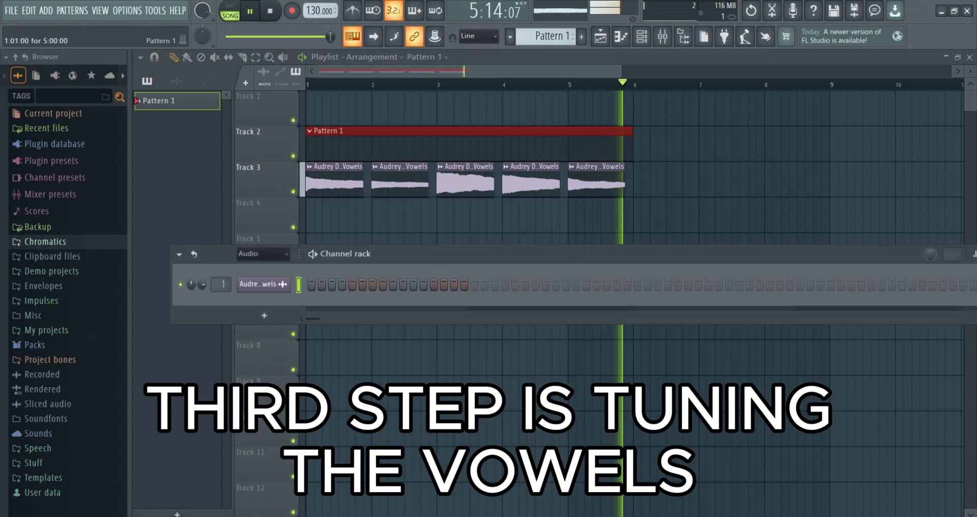
key("space")
Step: Load Kerovee into the first effect slot of mixer Insert 1 and set its MIDI input port to 0
left_click(662, 37)
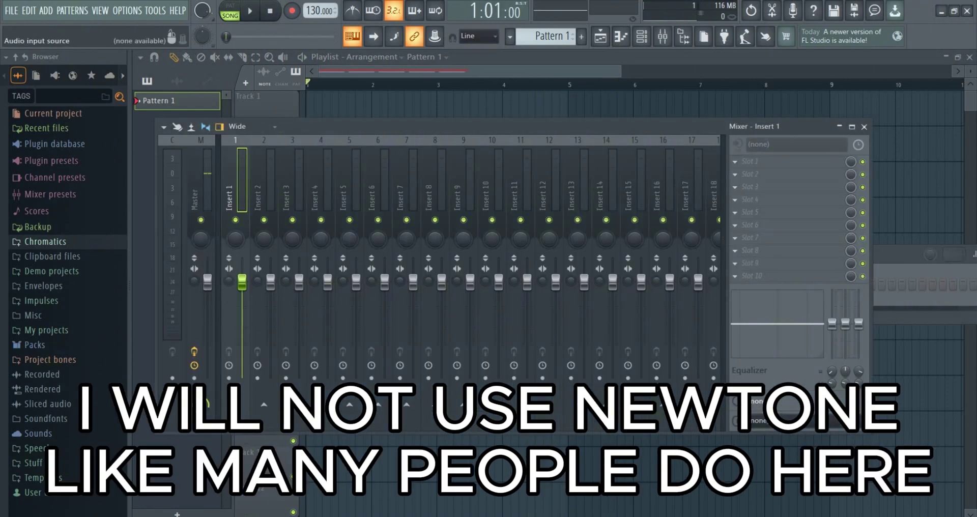
left_click(735, 161)
mouse_move(749, 172)
left_click(326, 13)
type("ke")
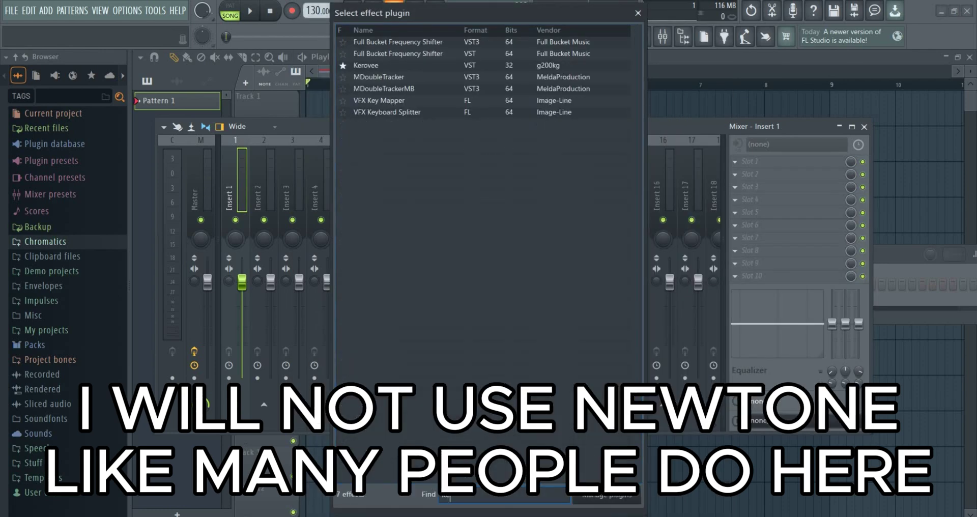
type("r")
key("Return")
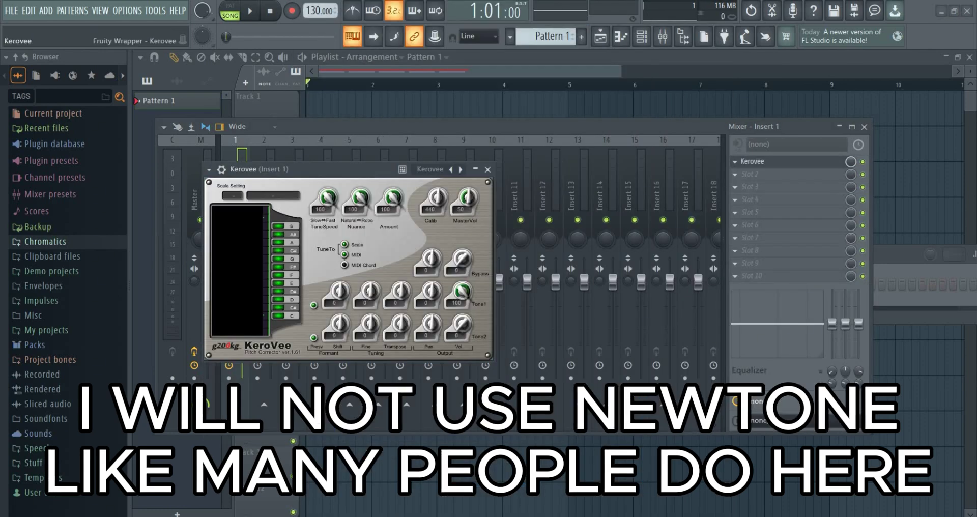
left_click(244, 192)
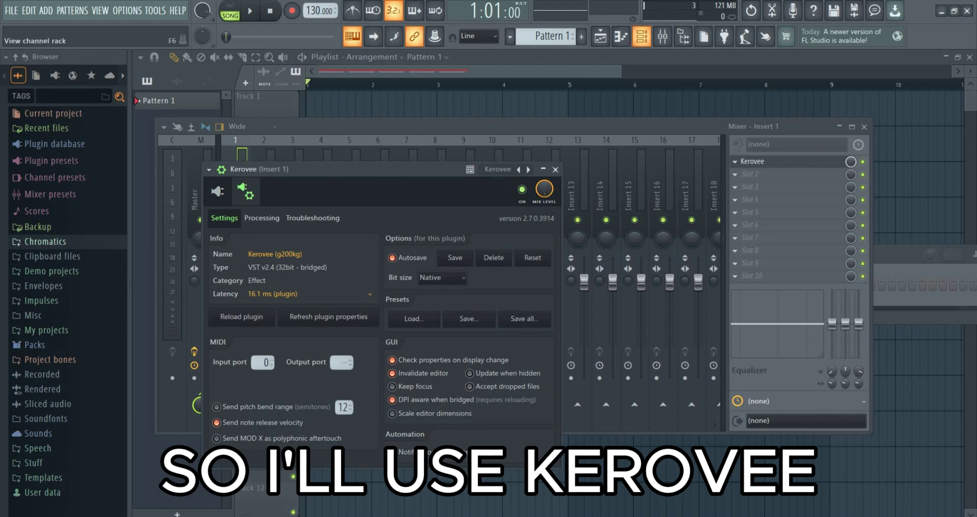
Step: Add a MIDI Out generator as a new channel in the Channel rack
left_click(641, 37)
left_click(264, 316)
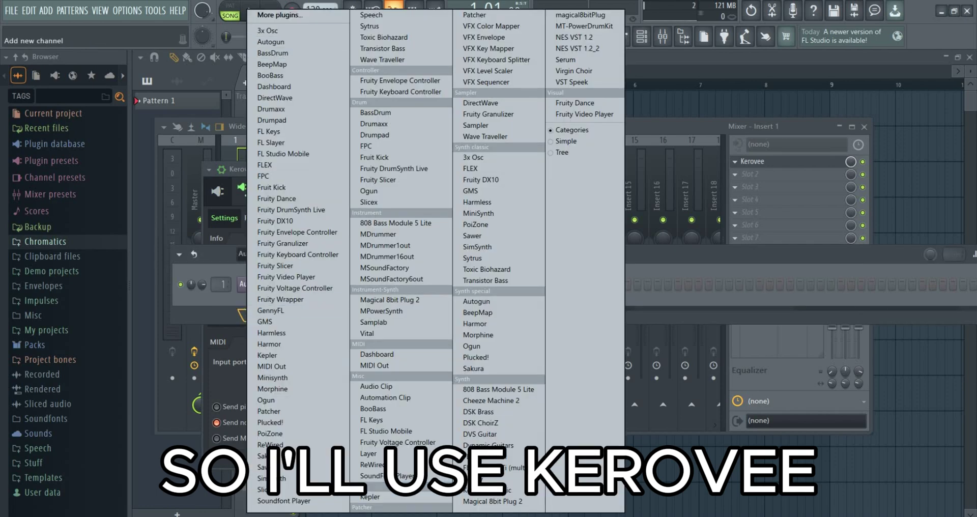
left_click(285, 15)
type("midi")
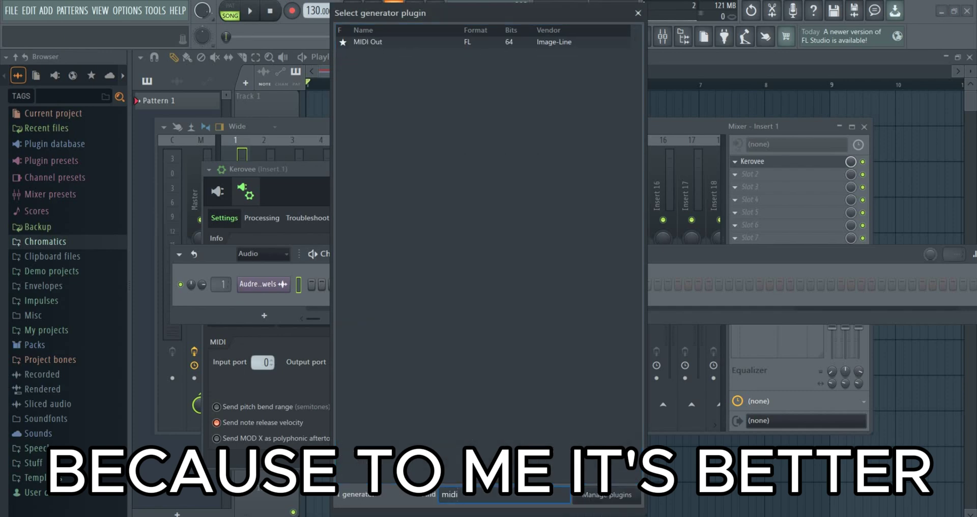
double_click(393, 42)
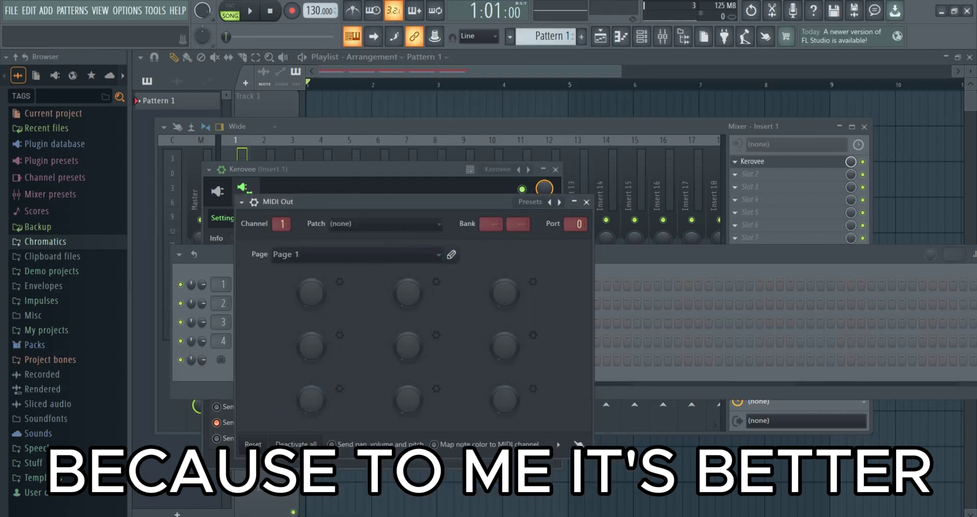
Step: Draw a C3 note filling bar 1 in the MIDI Out piano roll
left_click(621, 37)
scroll(258, 394, "up", 4)
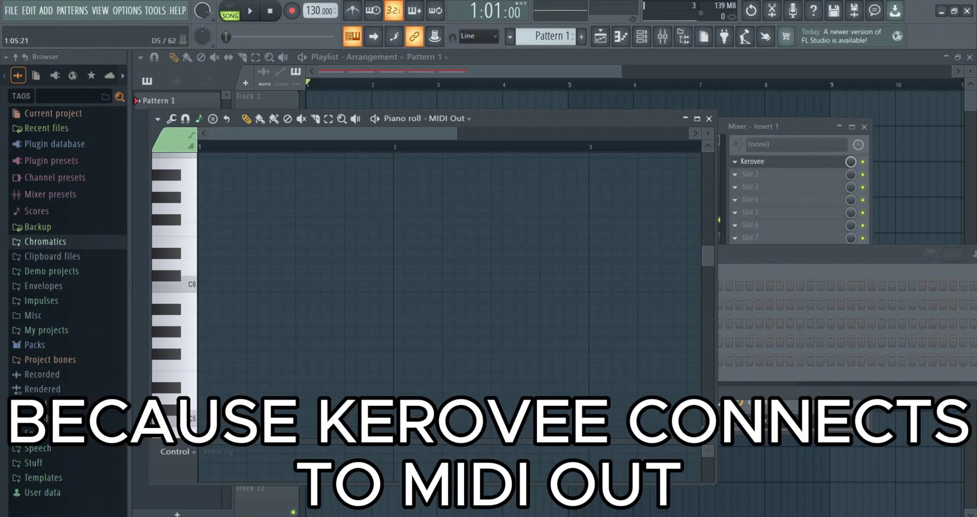
scroll(448, 285, "up", 8)
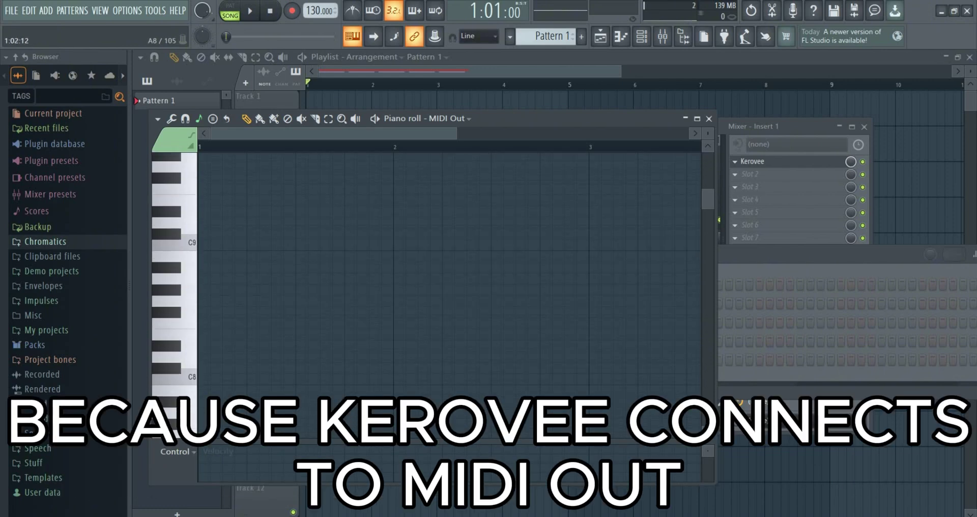
scroll(448, 285, "down", 8)
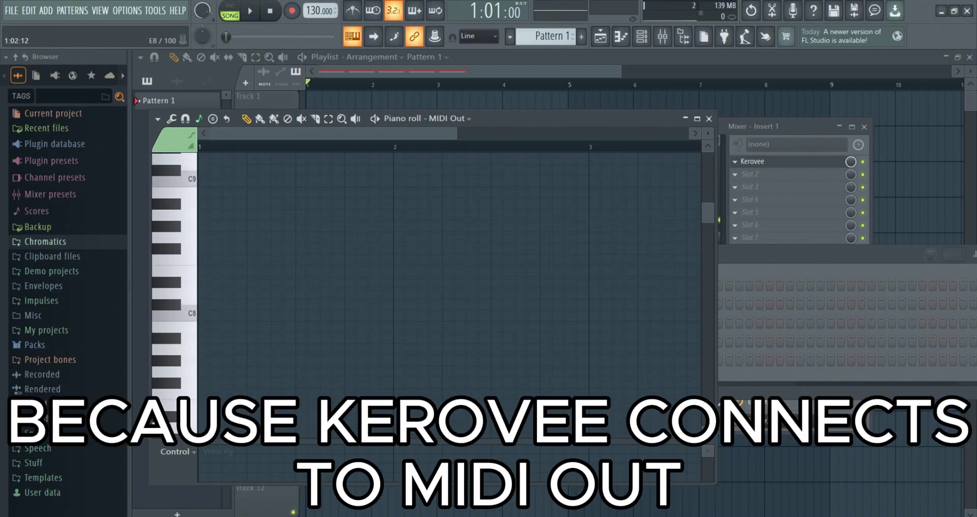
scroll(448, 285, "down", 10)
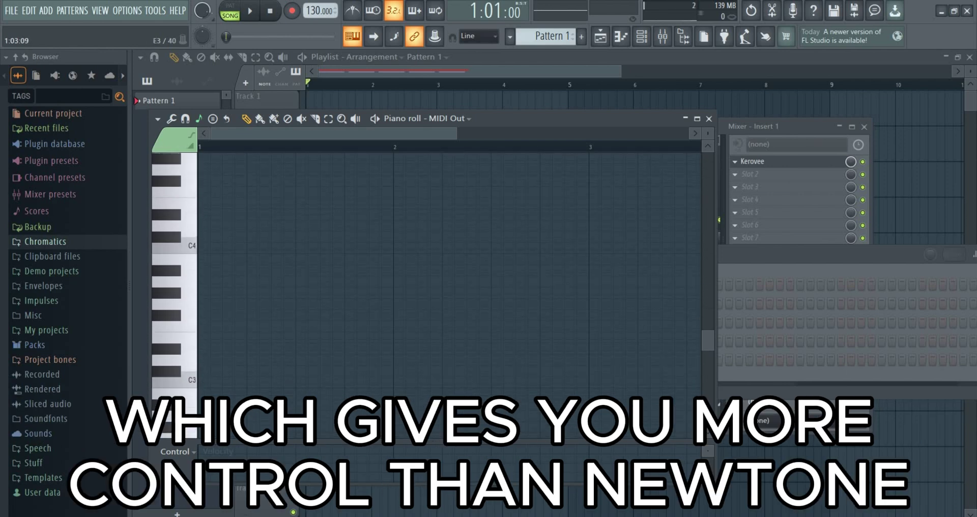
left_click(216, 315)
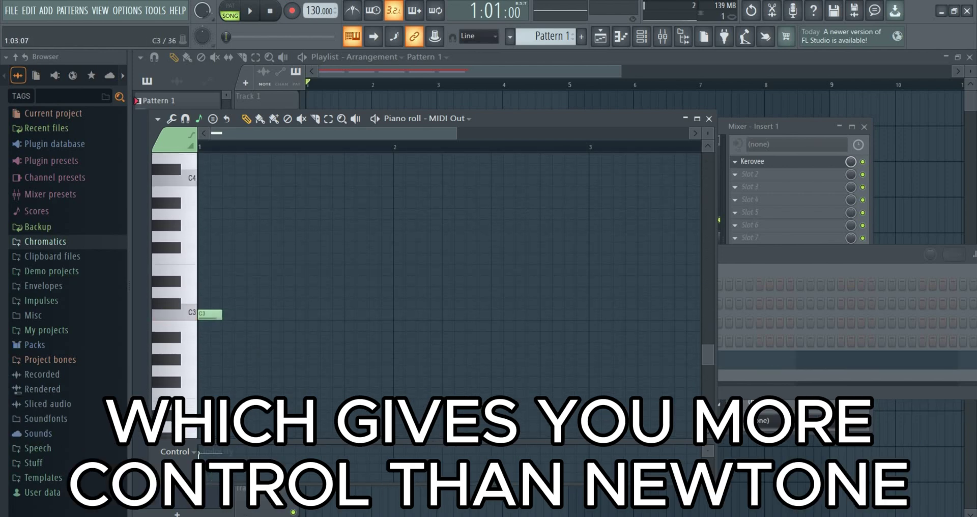
mouse_move(258, 315)
left_mouse_down()
mouse_move(356, 314)
mouse_move(232, 315)
mouse_move(247, 315)
left_mouse_up()
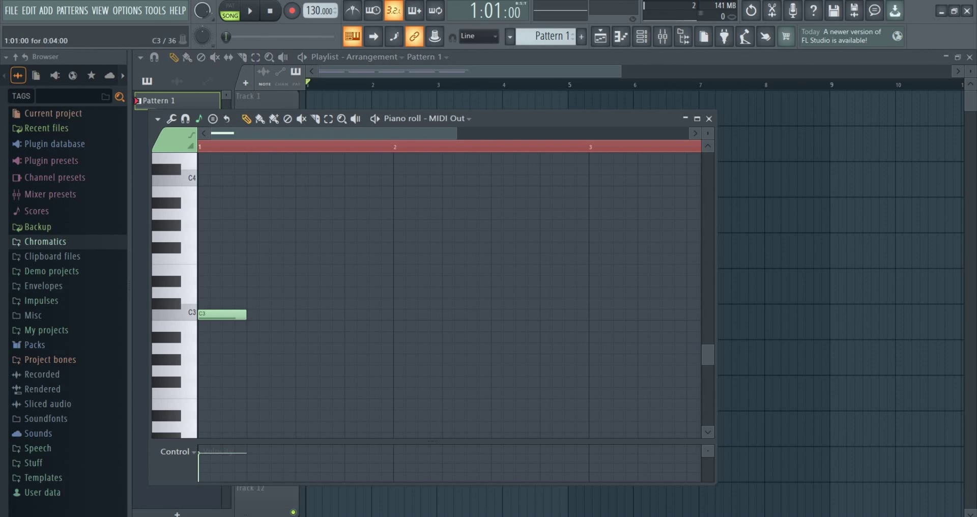
left_click_drag(245, 315, 430, 314)
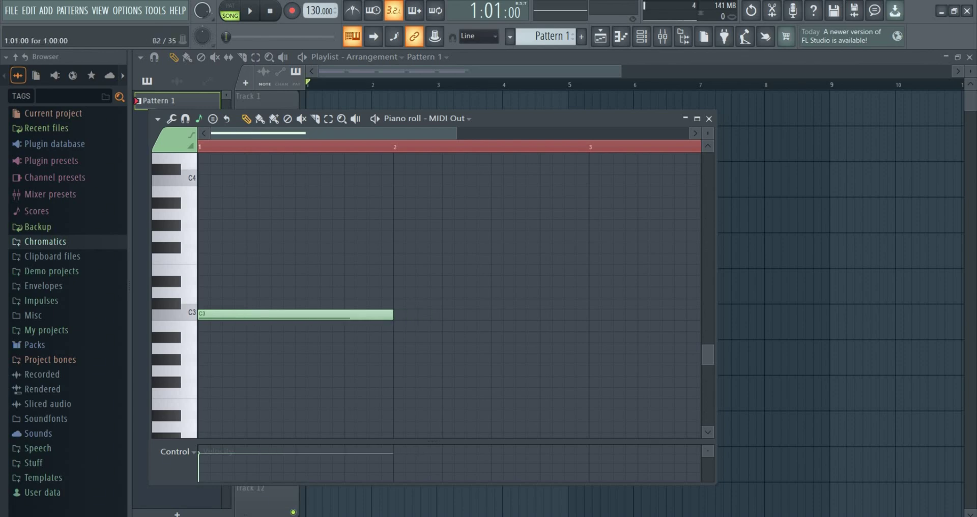
Step: Add one-bar notes rising by semitones, Db3 in bar 2, D3 in bar 3 and Eb3 in bar 4
left_click(397, 304)
scroll(397, 304, "down", 3)
left_click_drag(452, 281, 287, 360)
left_click_drag(250, 313, 394, 292)
scroll(390, 292, "up", 2)
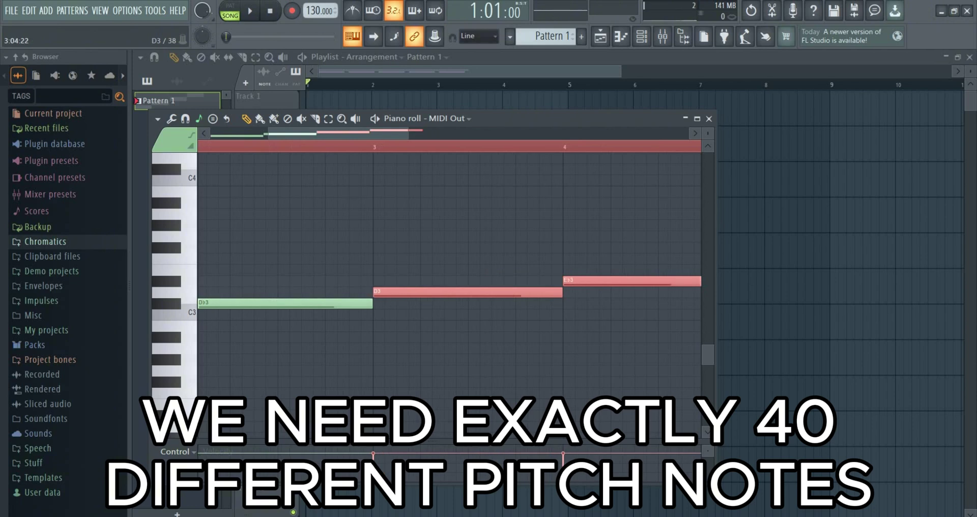
Step: Continue the chromatic scale with copied one-bar notes from E3 in bar 5 up to A3 in bar 10
scroll(453, 249, "down", 3)
left_click_drag(455, 241, 229, 354)
left_click(417, 281, "ctrl")
key("ctrl+c")
key("ctrl+v")
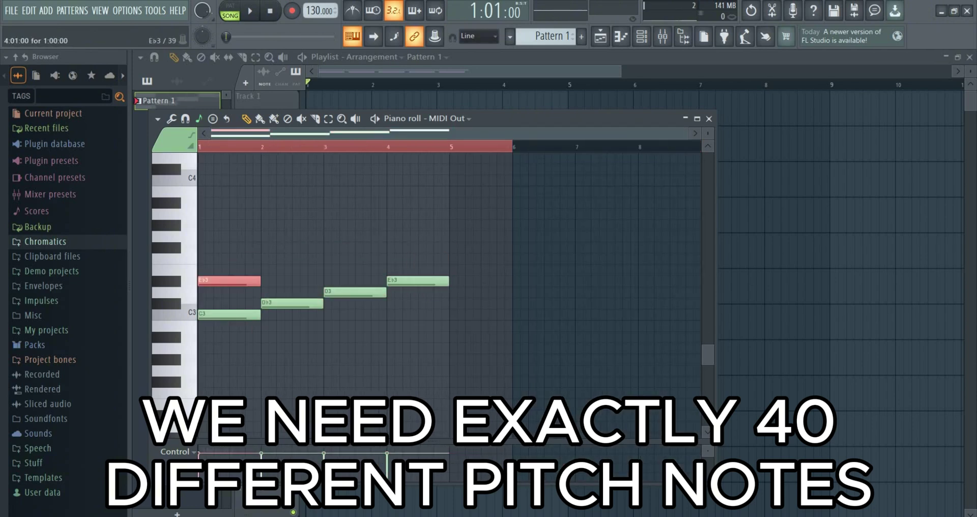
left_click_drag(241, 281, 540, 259)
key("ctrl+c")
key("ctrl+v")
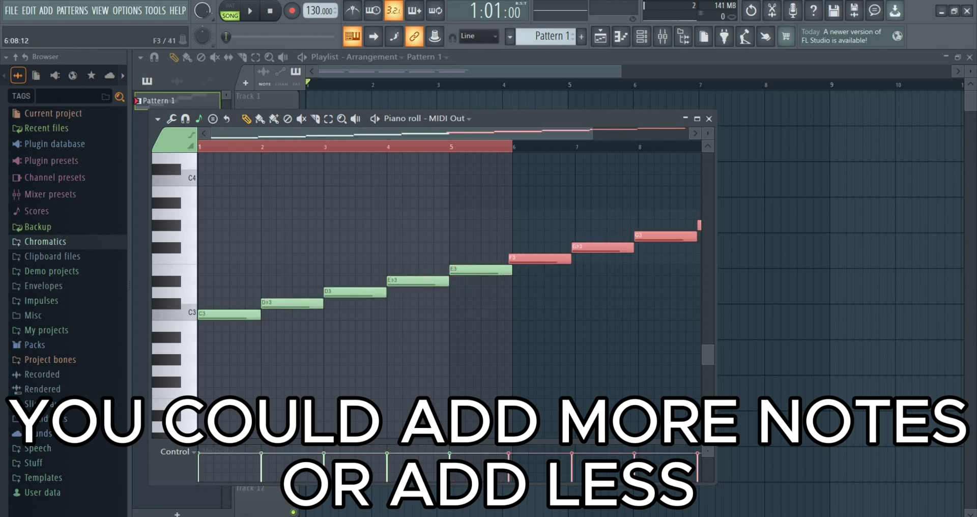
scroll(506, 258, "up", 3)
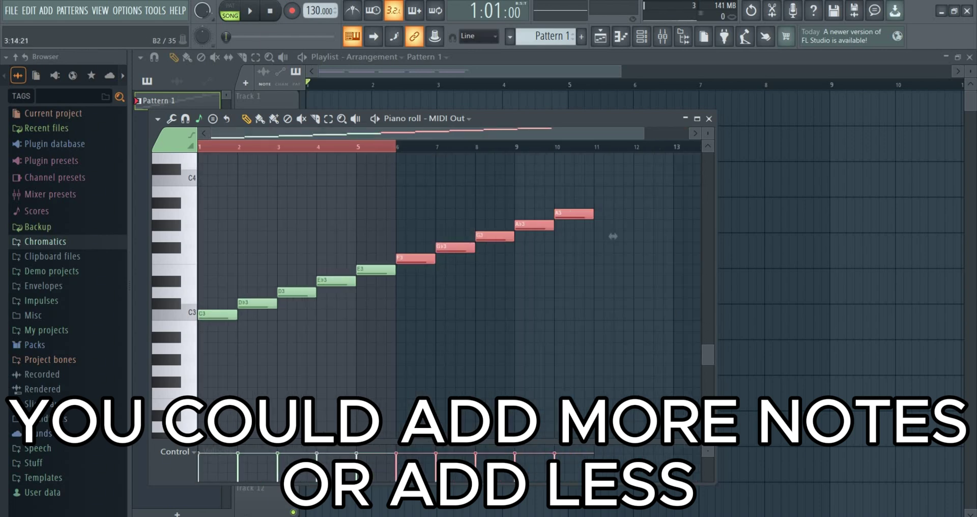
Step: Keep copying the note blocks upward by semitones until the ascending scale contains 40 one-bar notes
key("ctrl+a")
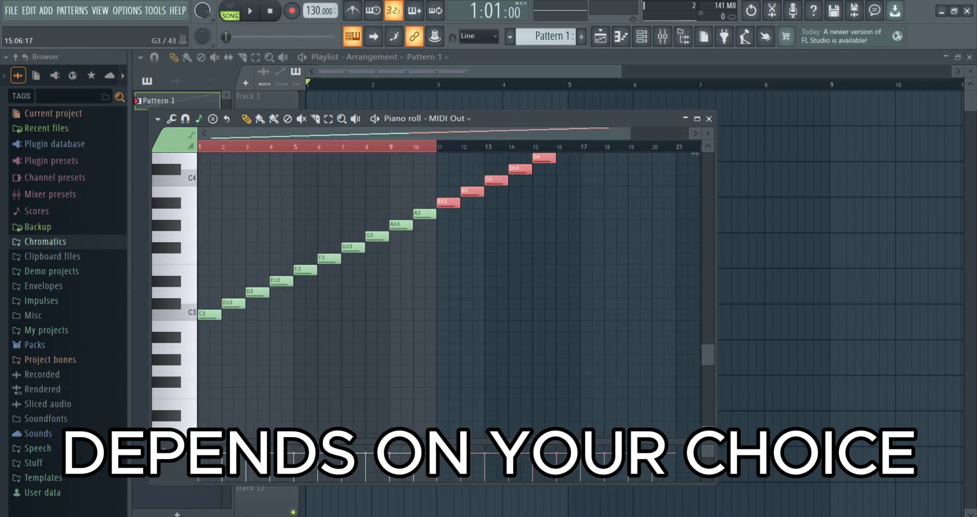
key("ctrl+a")
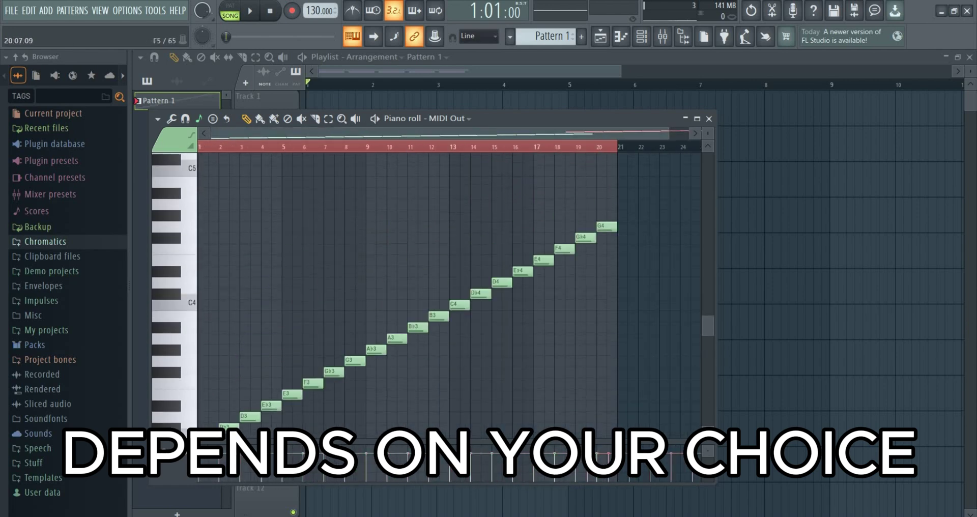
scroll(627, 258, "up", 5)
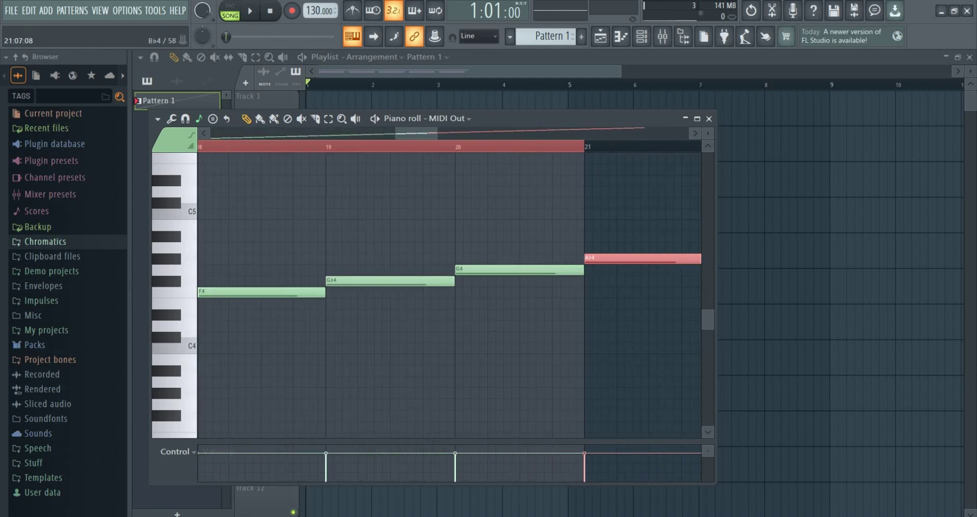
Step: Duplicate the five vowels on Track 3 until they fill bars 1 to 20, and start playback
key("F7")
scroll(635, 236, "down", 2)
double_click(257, 176)
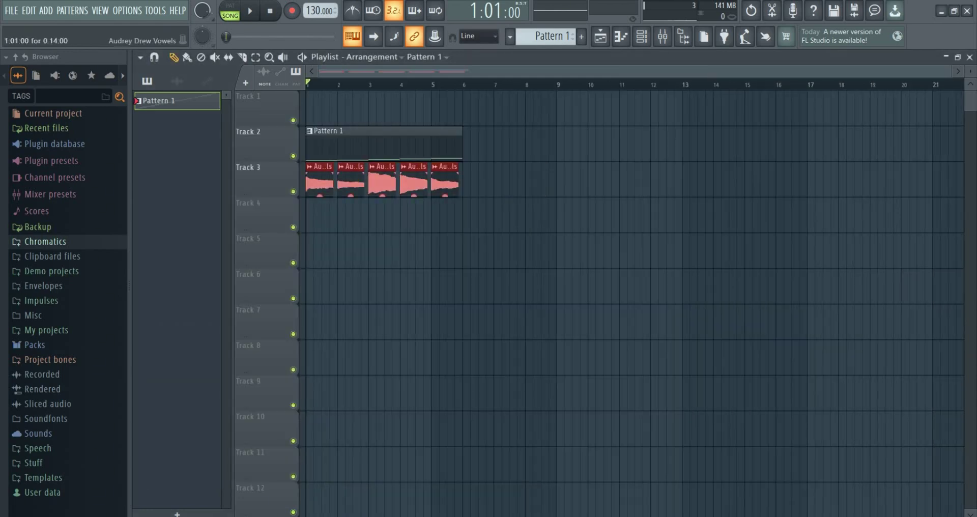
key("ctrl+b")
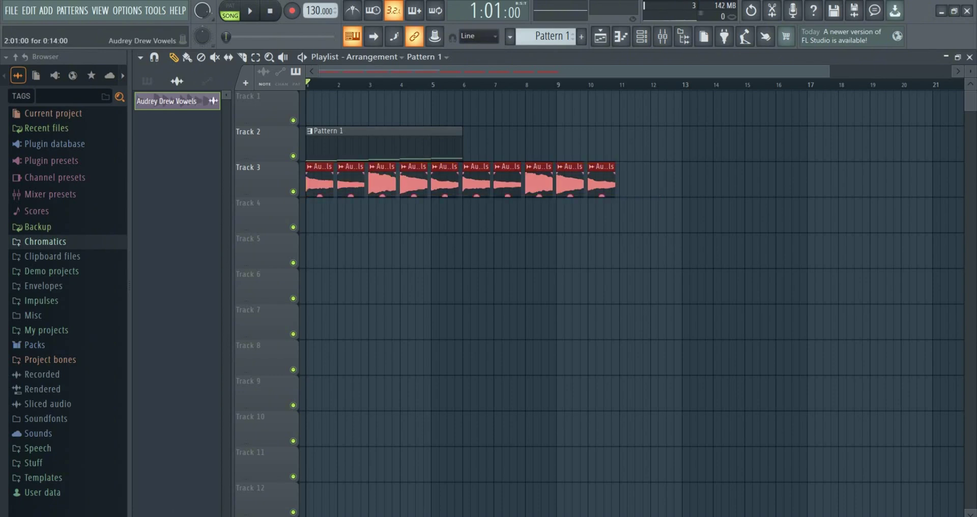
key("ctrl+b")
scroll(614, 255, "up", 5)
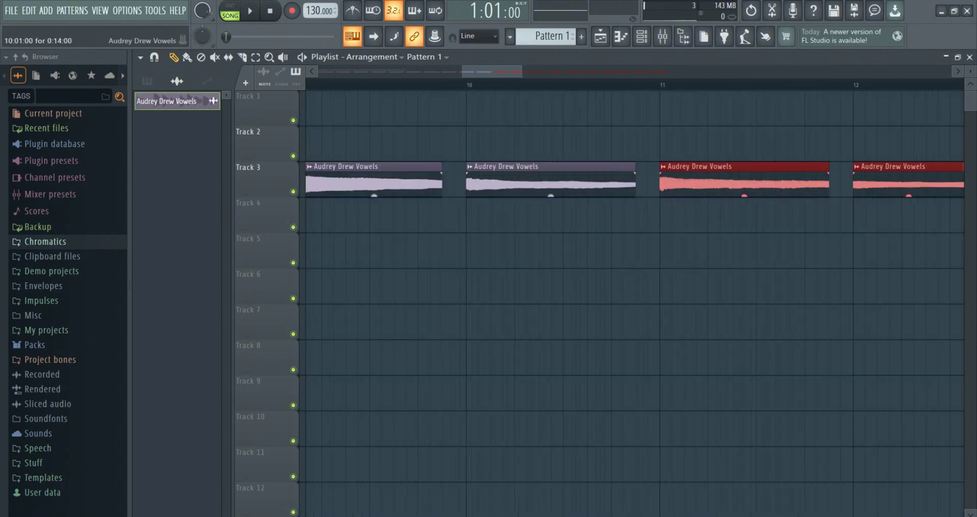
scroll(610, 218, "down", 5)
key("space")
Step: Extend the Pattern 1 clip on Track 2 to cover the full 40 bars
left_click(377, 145)
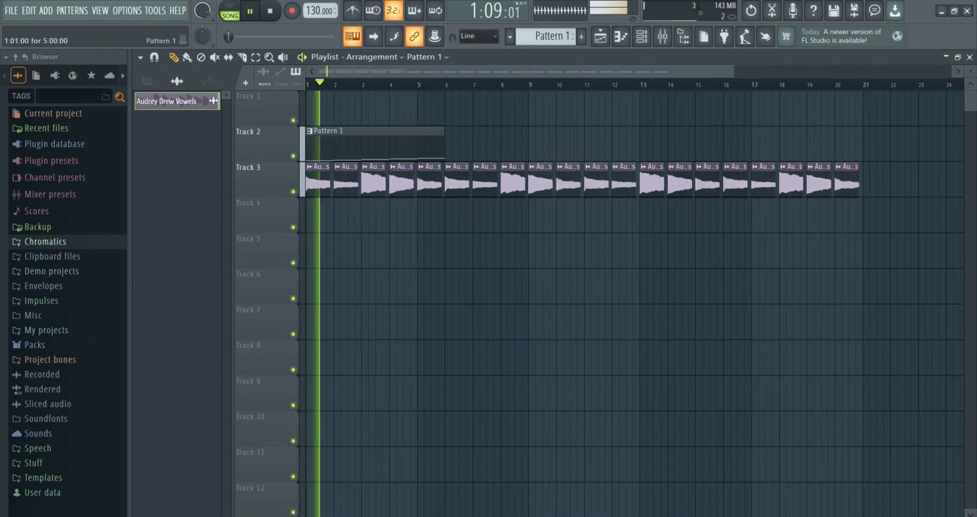
left_click_drag(443, 145, 971, 144)
scroll(941, 148, "down", 4)
left_click_drag(731, 145, 803, 144)
scroll(737, 163, "down", 2)
Step: Duplicate the 20 vowels on Track 3 into bars 21 to 40, play from around bar 22, and clear the selection
left_click_drag(564, 219, 312, 179)
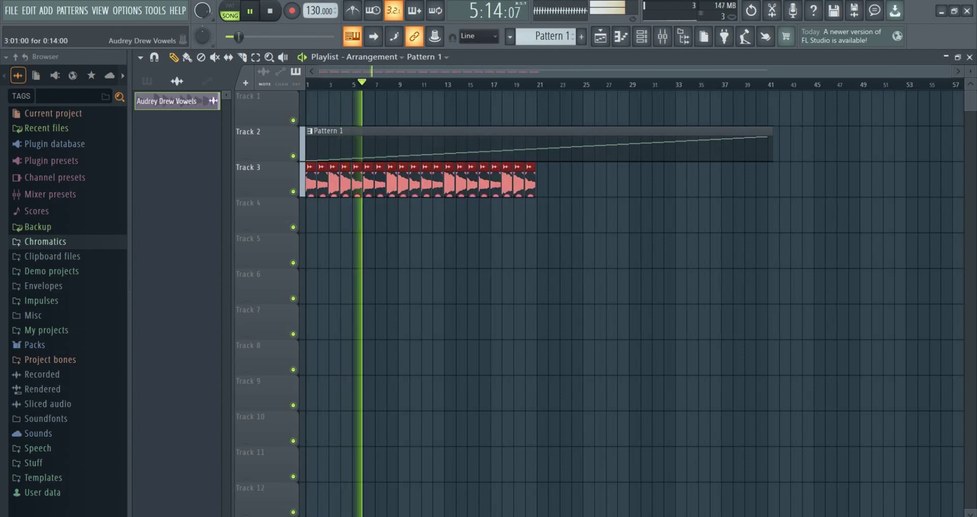
key("ctrl+b")
left_click_drag(684, 181, 568, 181)
scroll(529, 180, "up", 5)
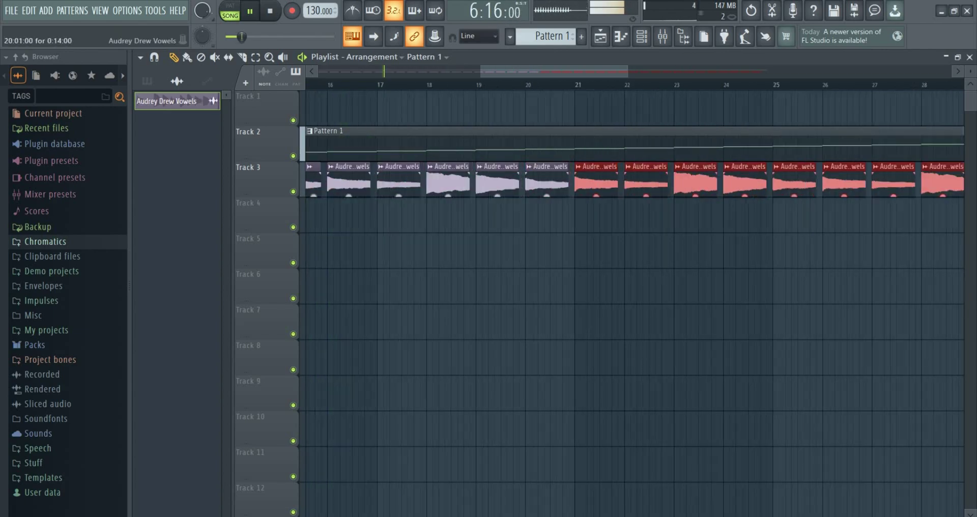
scroll(529, 181, "down", 5)
left_click(548, 85)
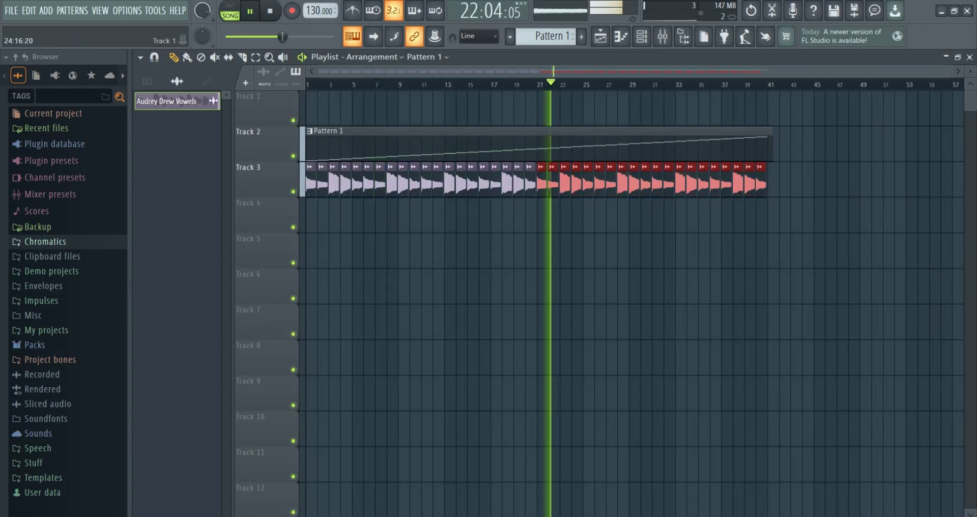
key("ctrl+d")
Step: Transpose all notes of the Pattern 1 scale up by 12 semitones and close the piano roll
double_click(517, 146)
scroll(508, 259, "down", 5)
key("ctrl+a")
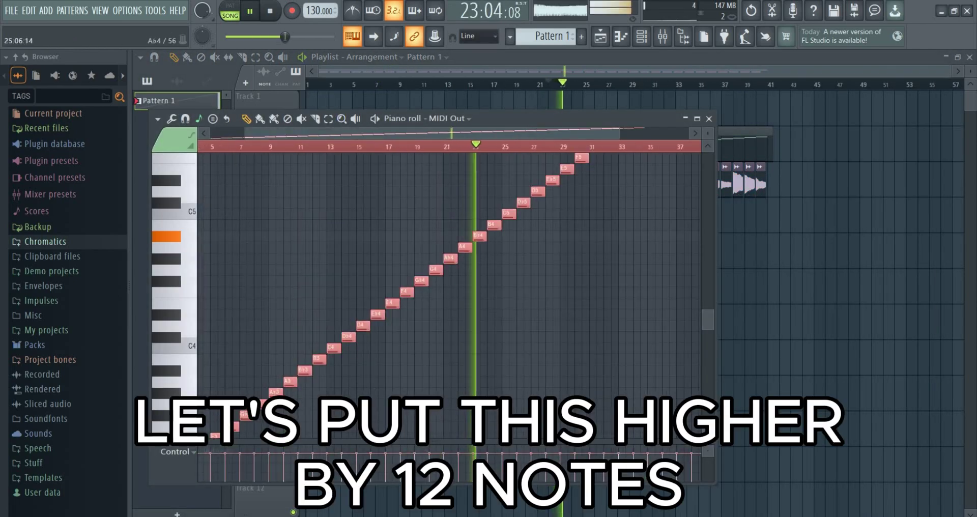
key("ctrl+Up")
scroll(508, 254, "down", 4)
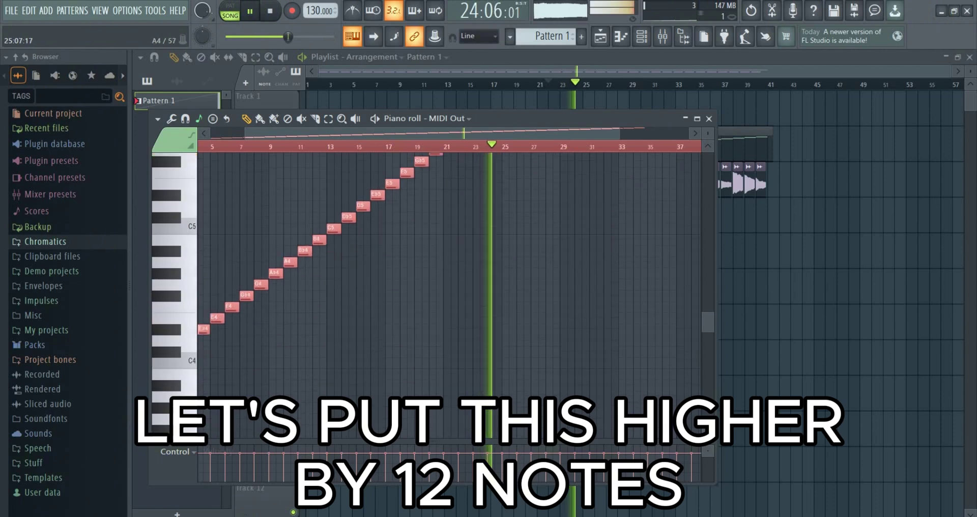
scroll(509, 253, "down", 1)
left_click(709, 118)
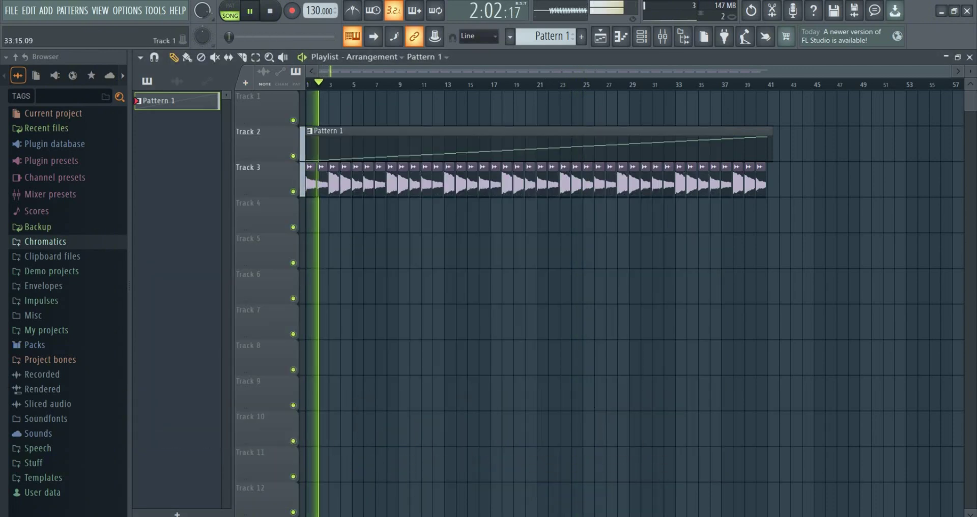
Step: Stop playback and export the full song as an OGG file named Audrey.ogg
key("space")
left_click(11, 10)
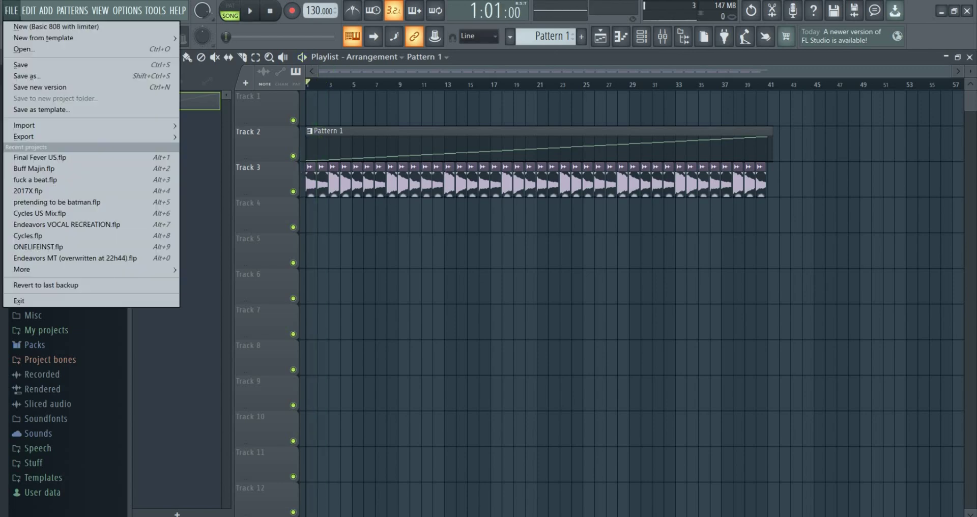
mouse_move(24, 136)
left_click(209, 169)
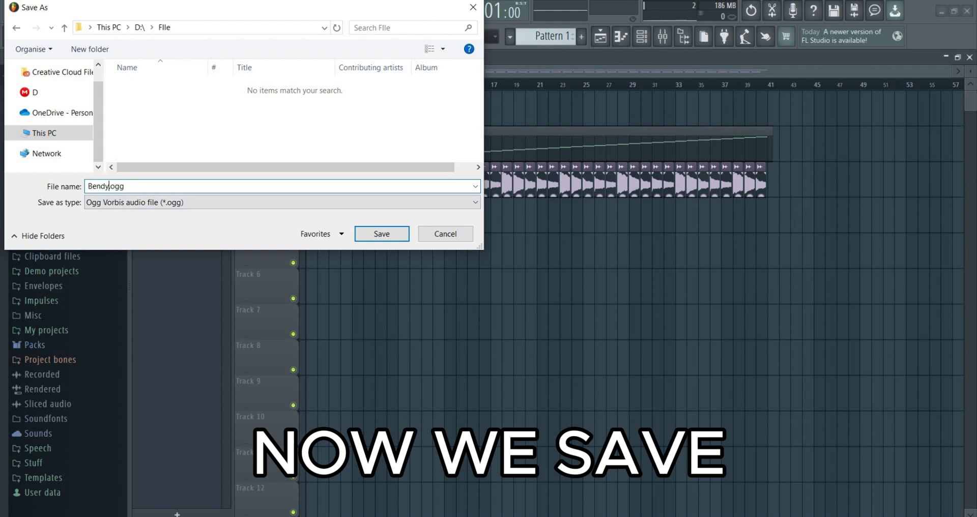
type("AU")
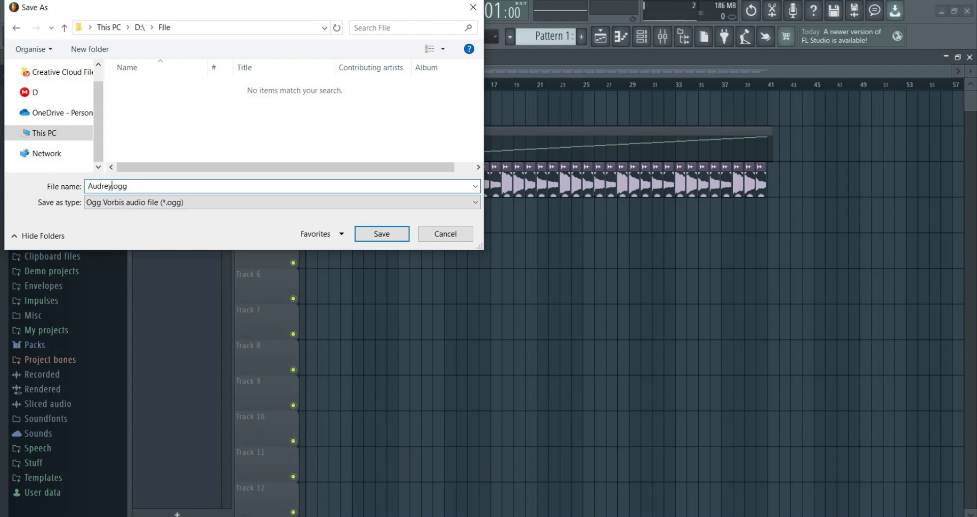
key("Return")
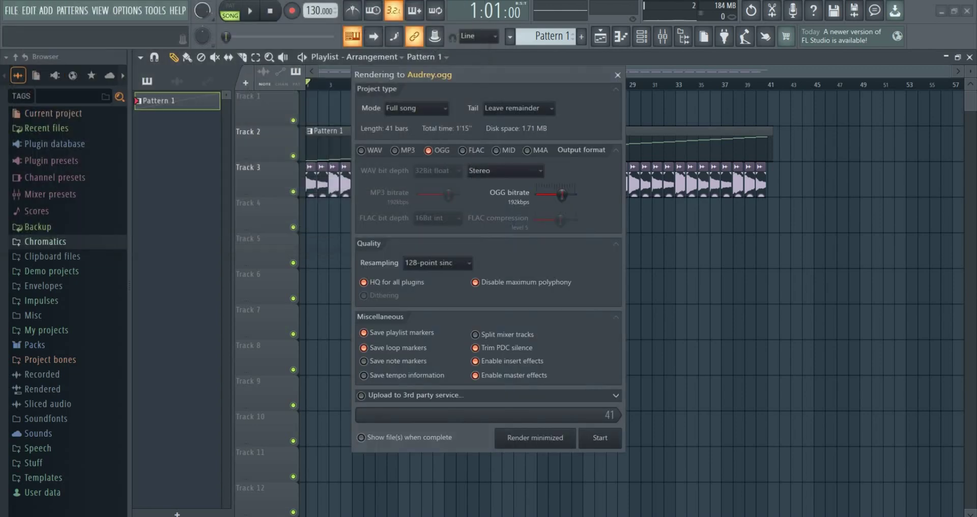
left_click(600, 437)
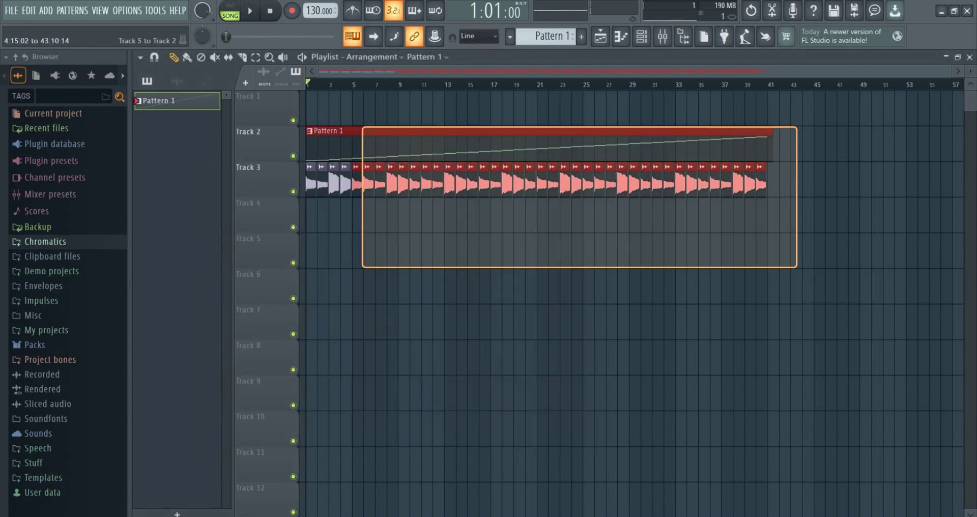
Step: Delete all clips from the playlist and add a Slicex channel to the channel rack
left_click_drag(351, 145, 311, 145)
key("Delete")
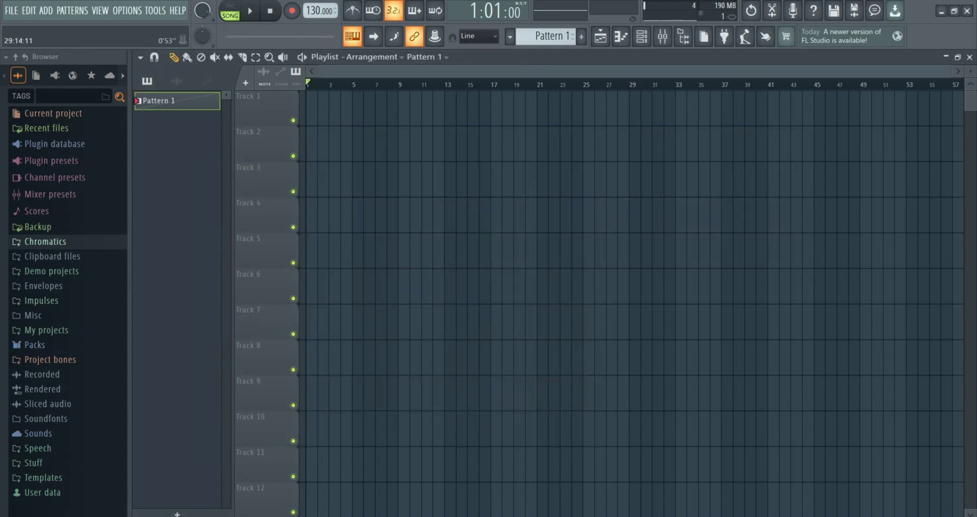
left_click(662, 36)
left_click(662, 36)
left_click(641, 37)
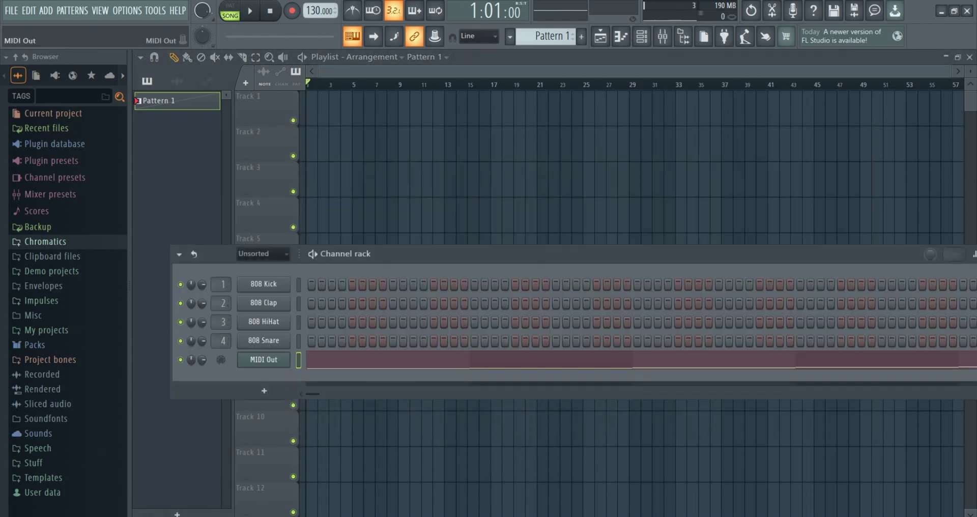
left_click(264, 390)
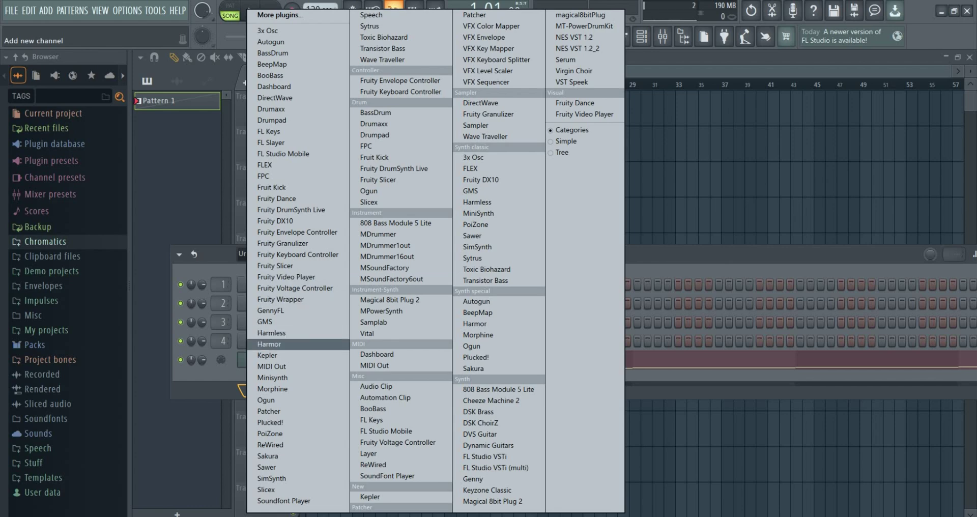
left_click(369, 203)
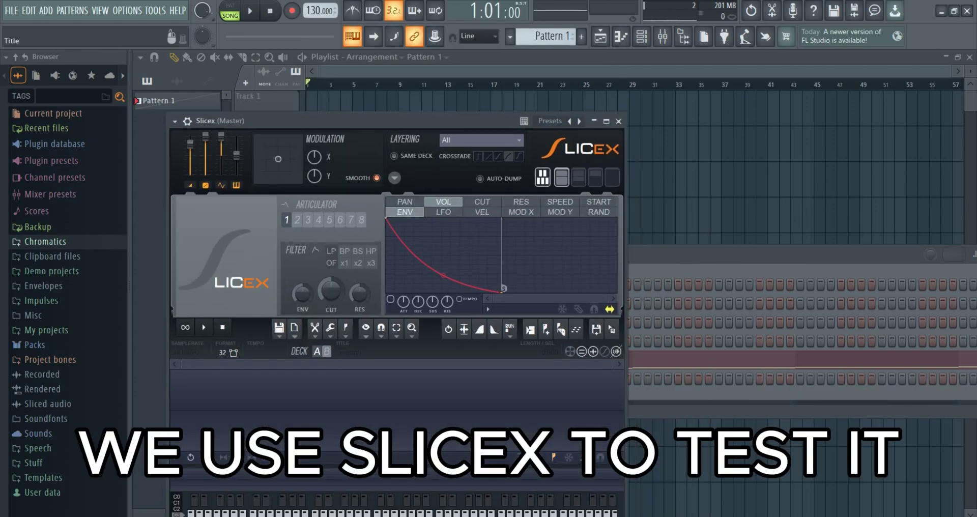
Step: Load Audrey.ogg from the FIle folder into Slicex and split its waveform into marker slices
key("alt+Tab")
left_click_drag(356, 183, 775, 173)
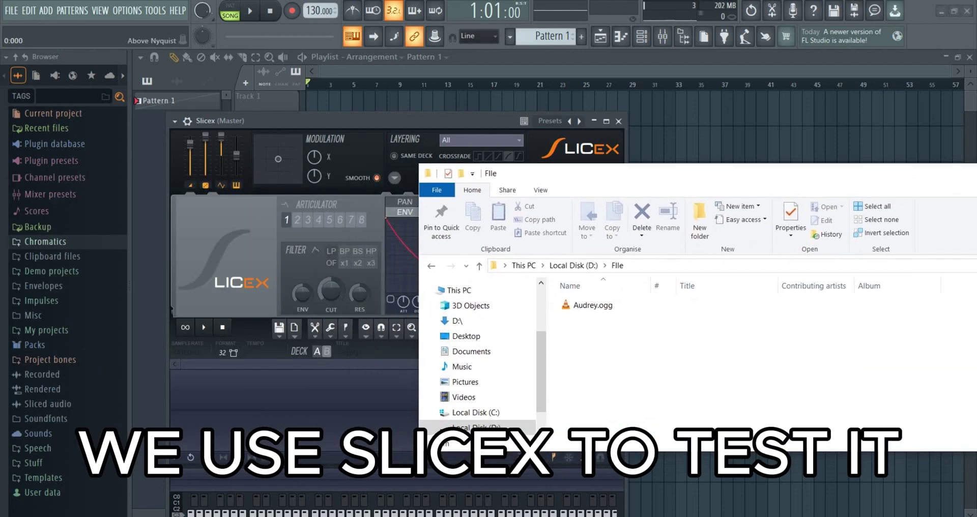
left_click(593, 305)
left_click_drag(627, 306, 357, 389)
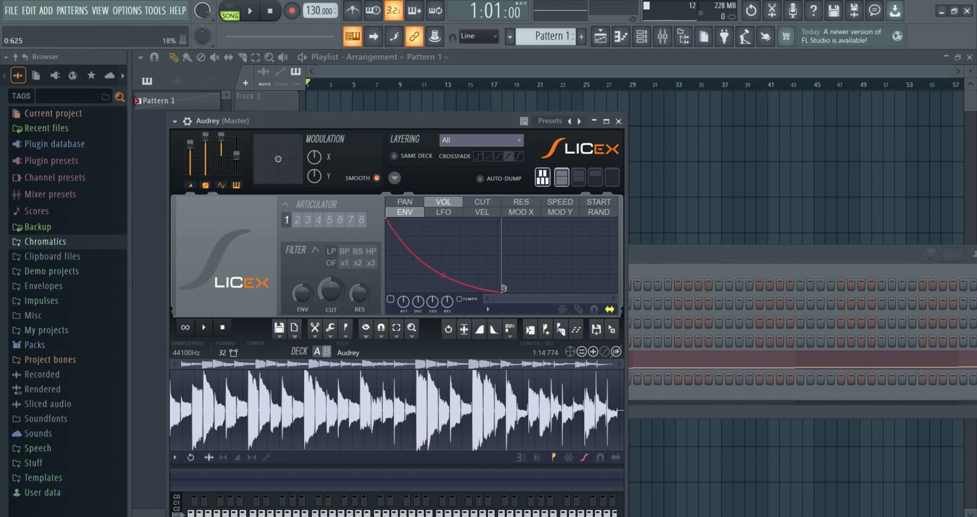
left_click(576, 330)
left_click(611, 326)
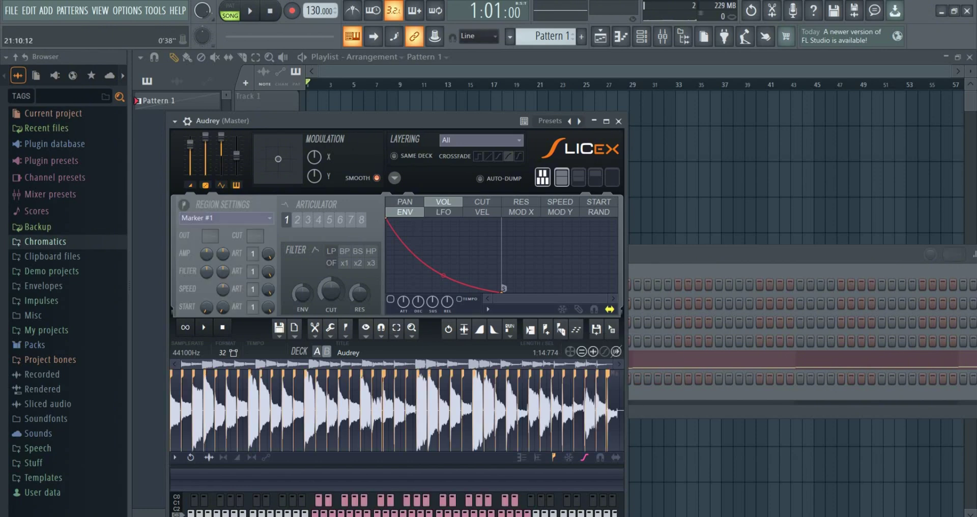
Step: Open the Slicex channel's piano roll and start bar 1 with one-step notes: Marker #6 twice, followed by Marker #18
left_click(621, 36)
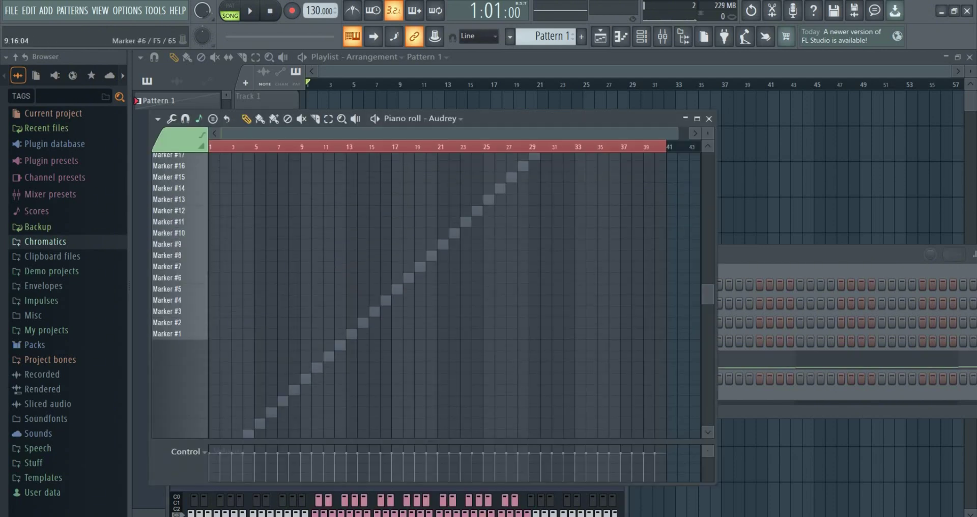
left_click(248, 277)
left_click_drag(248, 277, 214, 277)
scroll(214, 277, "up", 5)
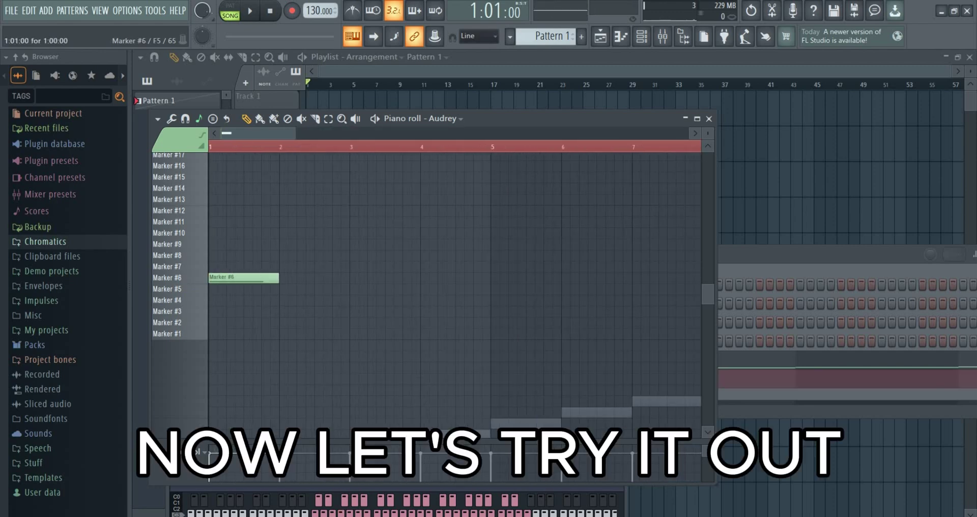
left_click_drag(277, 278, 217, 278)
scroll(220, 289, "up", 5)
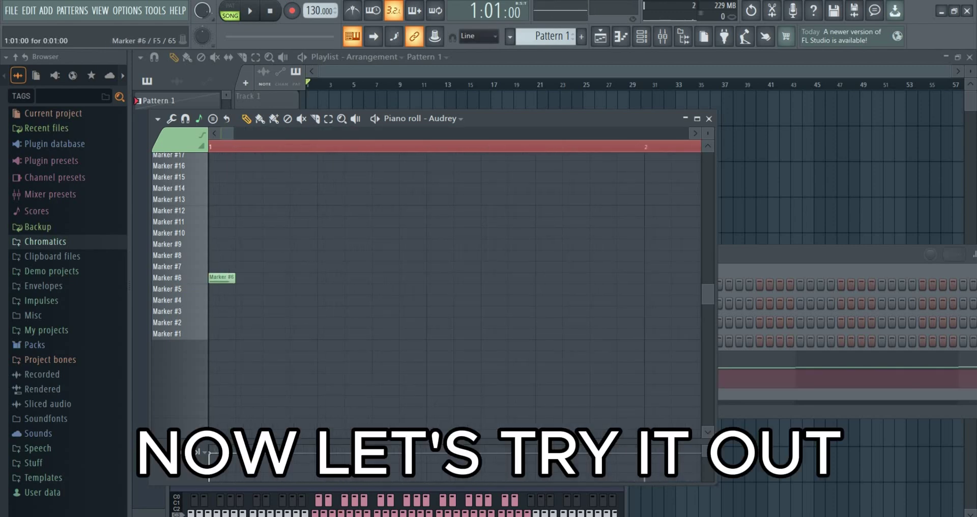
left_click(249, 278)
left_click_drag(277, 278, 276, 164)
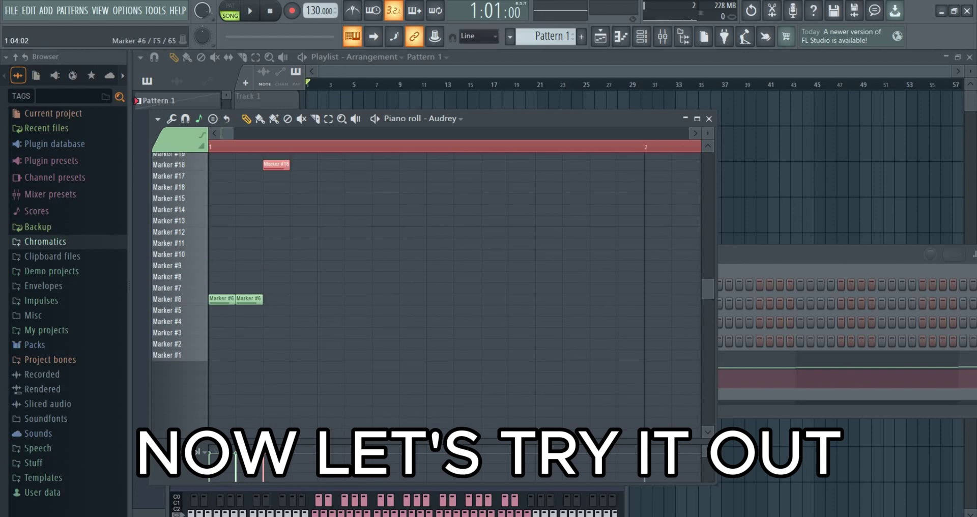
Step: Complete the bar 1 melody with notes on Marker #13, #12, #11, a two-step #9, and one-step #6, #9 and #11
left_click_drag(325, 188, 325, 222)
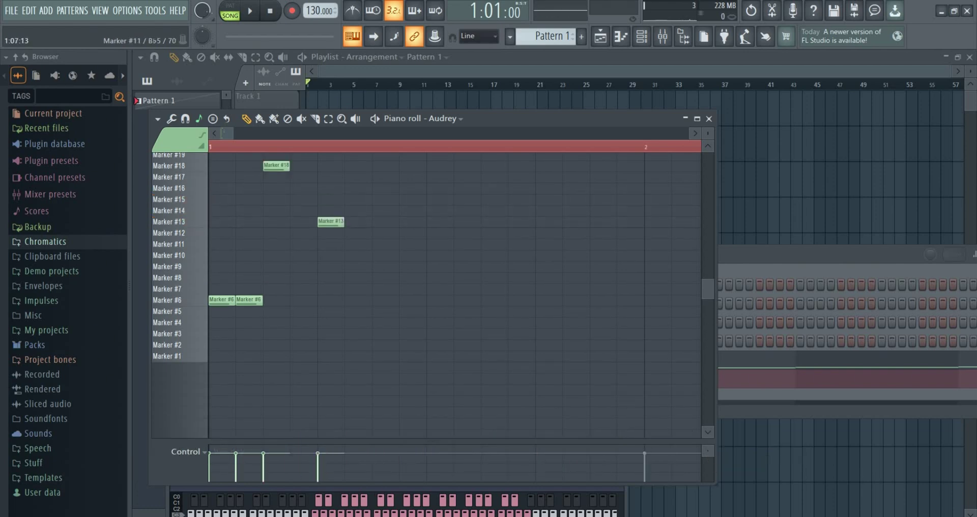
left_click(407, 233)
left_click(461, 244)
mouse_move(514, 278)
left_mouse_down()
mouse_move(514, 266)
mouse_move(562, 266)
left_mouse_up()
left_click(567, 299)
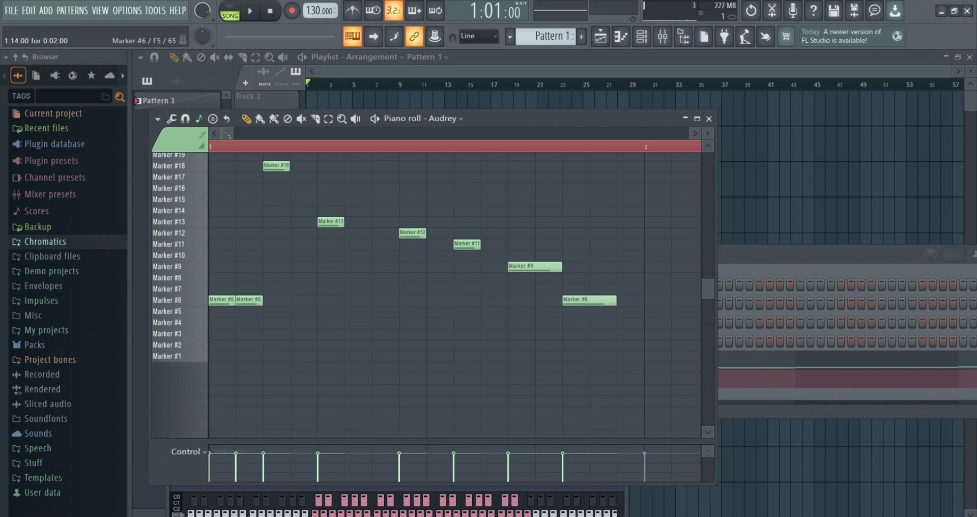
left_click(598, 267)
left_click(626, 244)
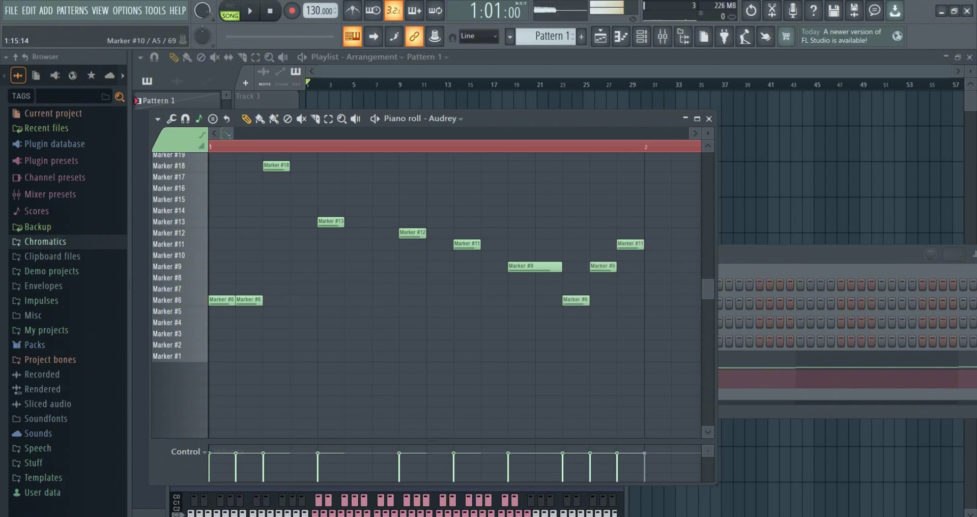
Step: Duplicate the whole bar 1 melody into bar 2
scroll(642, 288, "down", 1)
key("ctrl+a")
key("ctrl+b")
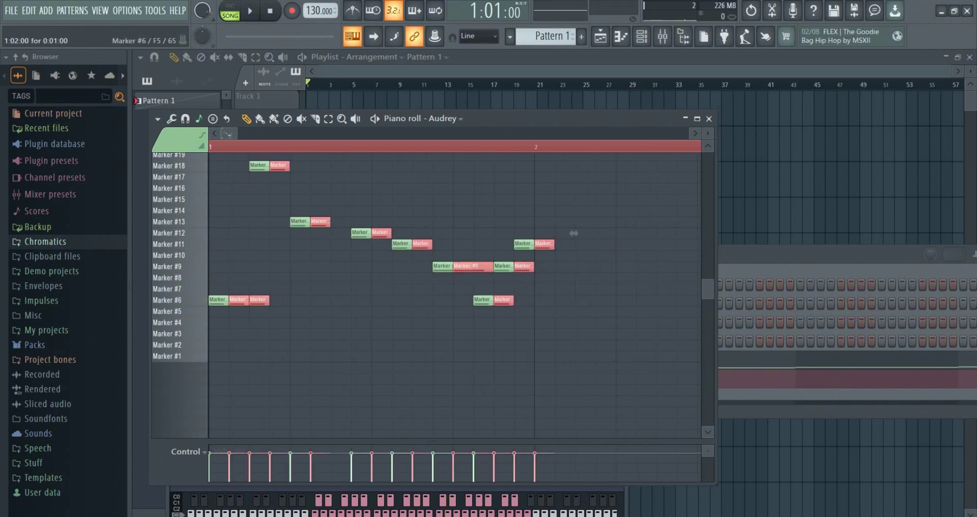
mouse_move(239, 300)
left_mouse_down()
mouse_move(565, 300)
mouse_move(545, 300)
left_mouse_up()
scroll(463, 333, "down", 2)
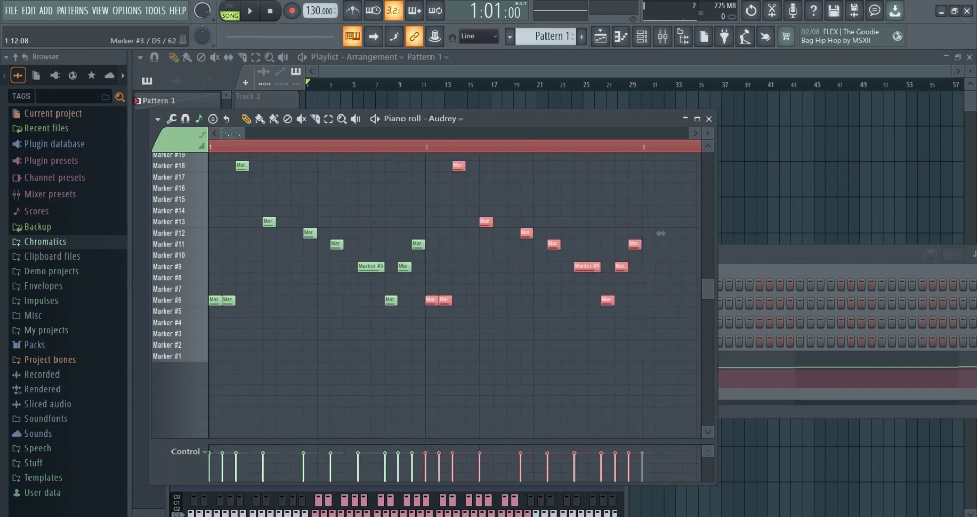
Step: Transpose all notes of both bars up by 3 semitones
key("ctrl+a")
key("shift+Up")
key("shift+Up")
key("shift+Up")
Step: Lower the three Marker #9 notes in bar 2 to Marker #7
scroll(463, 326, "down", 2)
left_click_drag(312, 251, 486, 271)
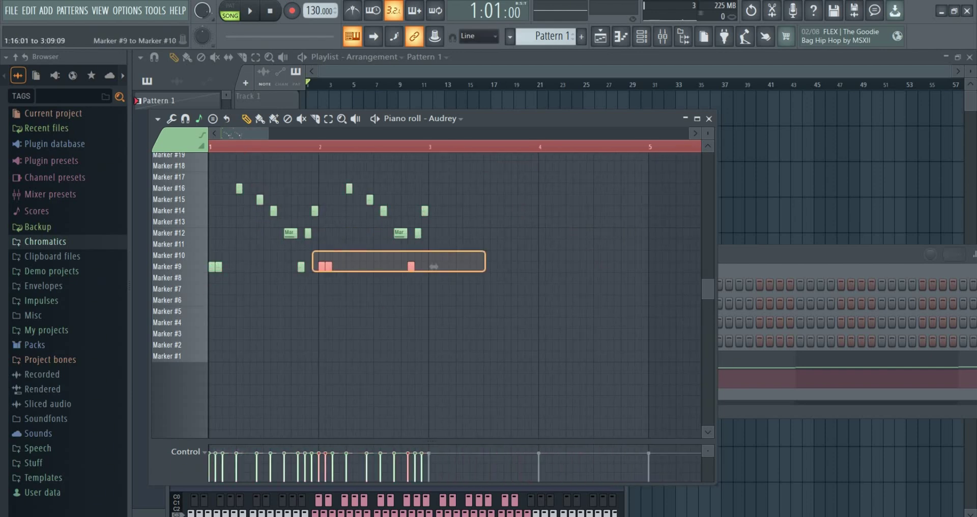
scroll(486, 271, "down", 1)
key("shift+Down")
key("shift+Down")
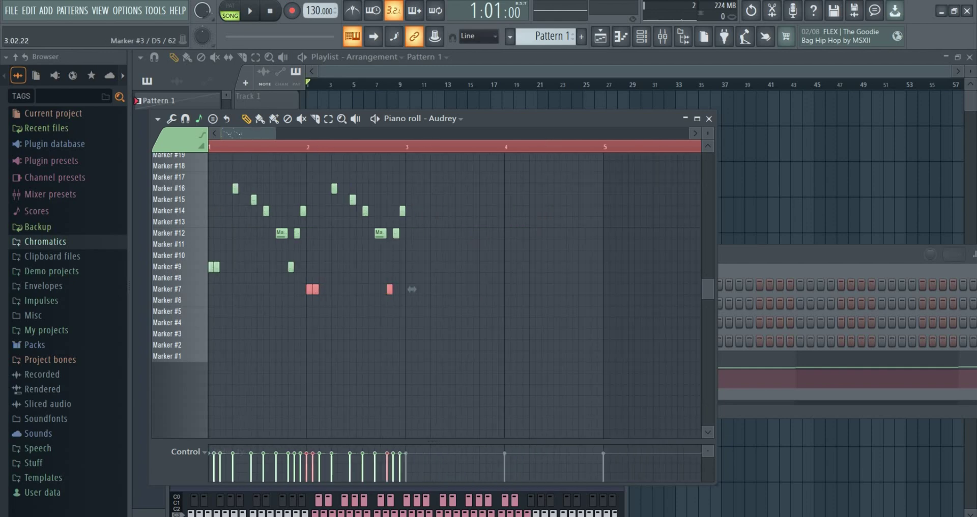
Step: Raise notes at the end of bar 2: the two-step note to Marker #19 and the following two to Marker #16 and #15
scroll(417, 334, "up", 2)
scroll(359, 305, "up", 2)
key("ctrl+d")
left_click_drag(401, 300, 401, 222)
left_click_drag(421, 356, 421, 255)
left_click_drag(433, 300, 433, 266)
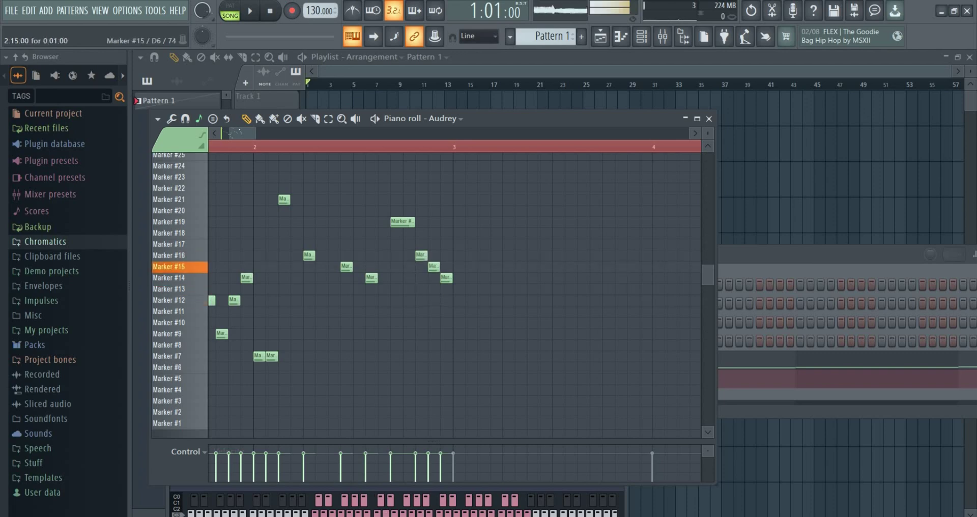
Step: Copy all the notes of bar 1 into bar 3
scroll(474, 266, "down", 3)
left_click_drag(314, 224, 210, 380)
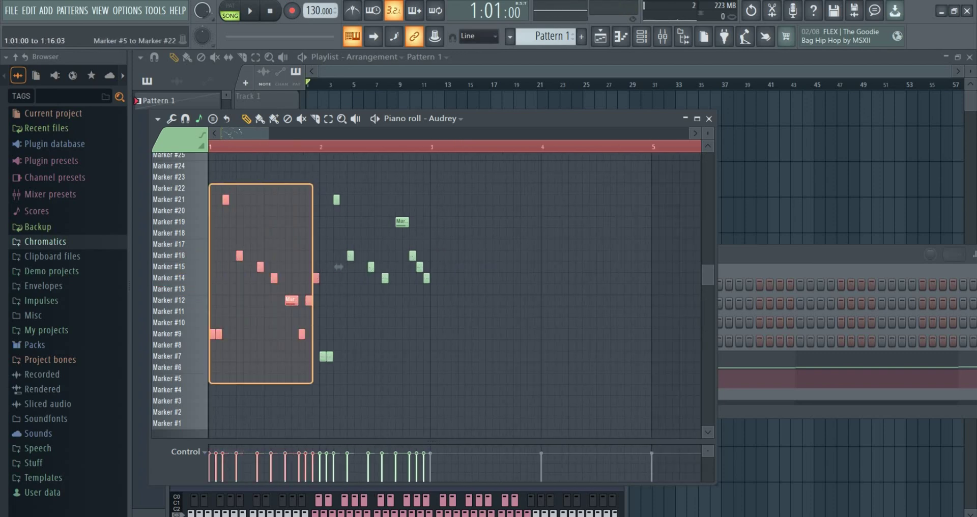
left_click_drag(219, 334, 226, 334)
mouse_move(345, 266)
left_mouse_down()
mouse_move(573, 266)
mouse_move(560, 267)
left_mouse_up()
Step: Lower the three Marker #9 notes in bar 3 to Marker #5 and clear the note selection
scroll(560, 266, "up", 3)
mouse_move(648, 334)
left_mouse_down()
mouse_move(414, 334)
mouse_move(439, 356)
mouse_move(439, 379)
left_mouse_up()
scroll(453, 378, "down", 3)
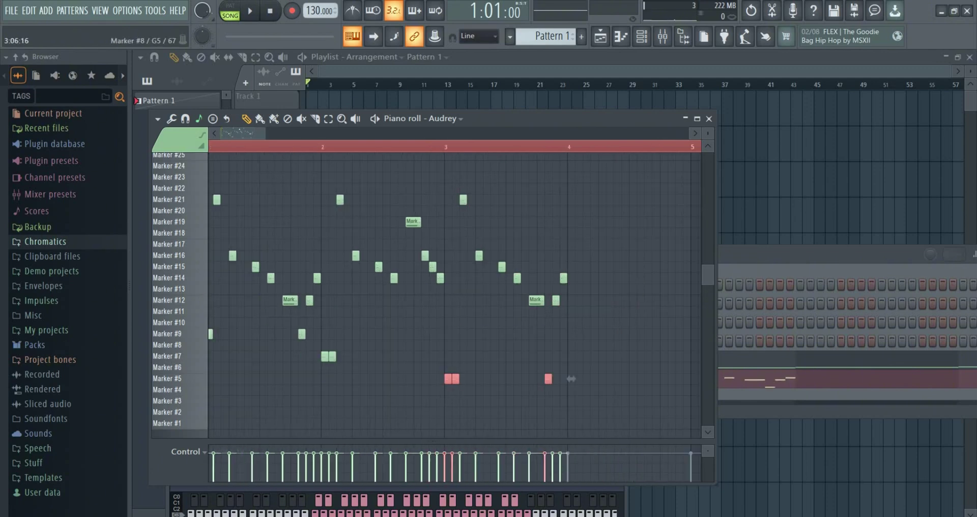
mouse_move(595, 177)
left_mouse_down()
mouse_move(477, 390)
mouse_move(447, 407)
left_mouse_up()
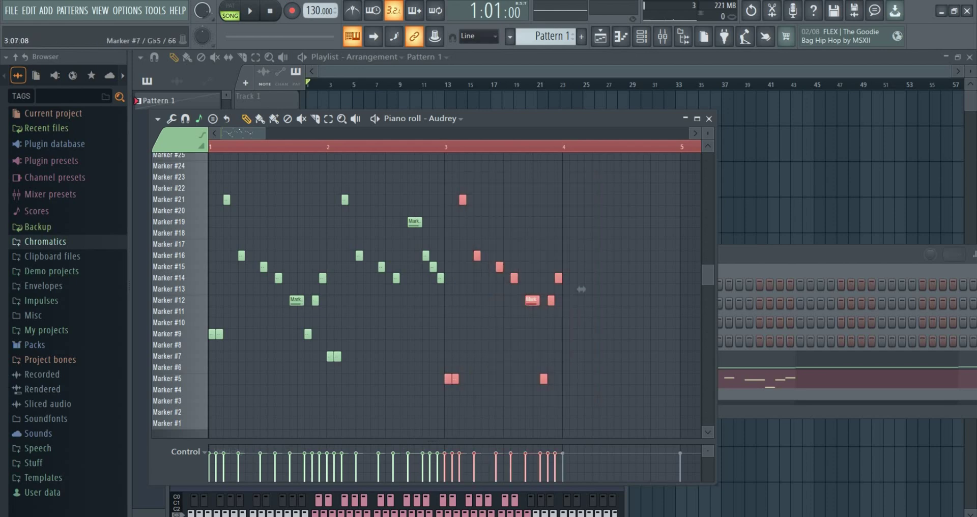
left_click(579, 286, "ctrl")
Step: Start bar 4 with one-step notes on Marker #15, #14 and #12, followed by a two-step Marker #14 note
scroll(571, 281, "up", 3)
left_click(562, 267)
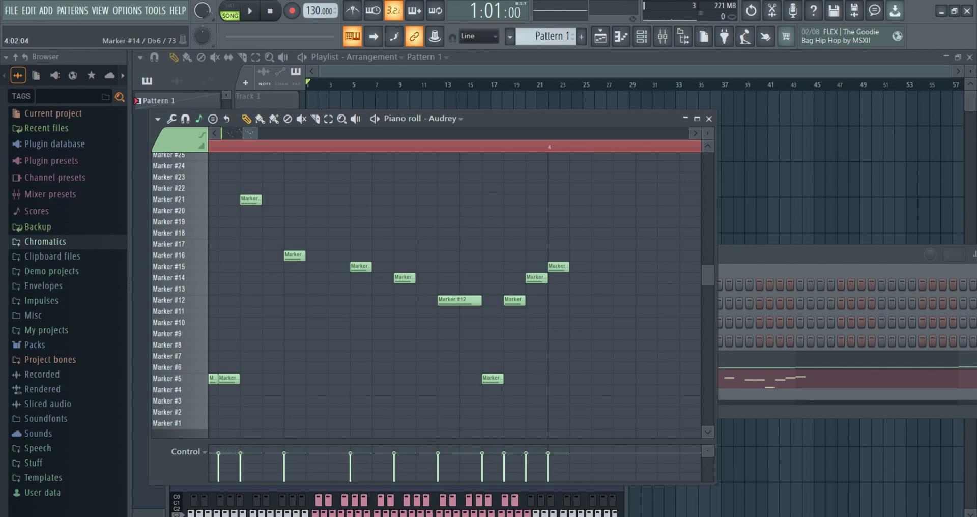
left_click(578, 277)
left_click(599, 300)
left_click(622, 277)
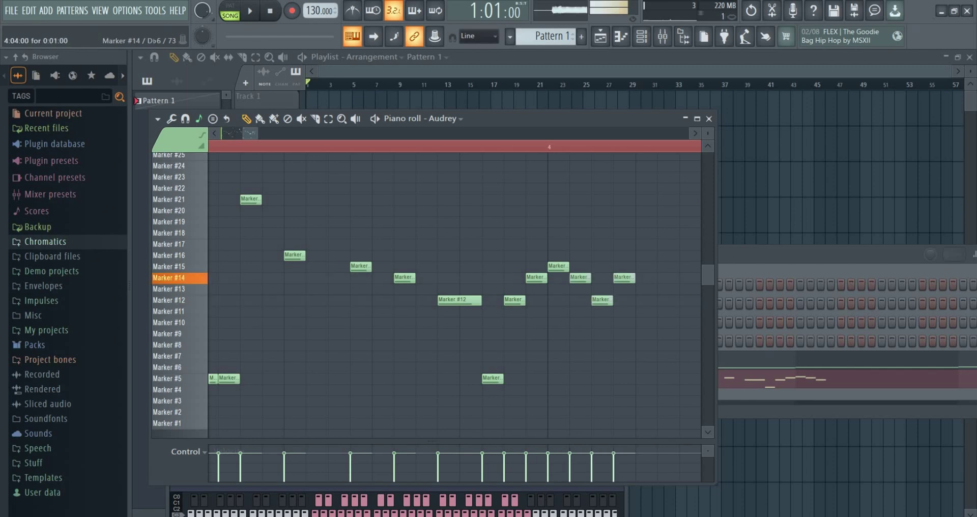
scroll(455, 294, "right", 4)
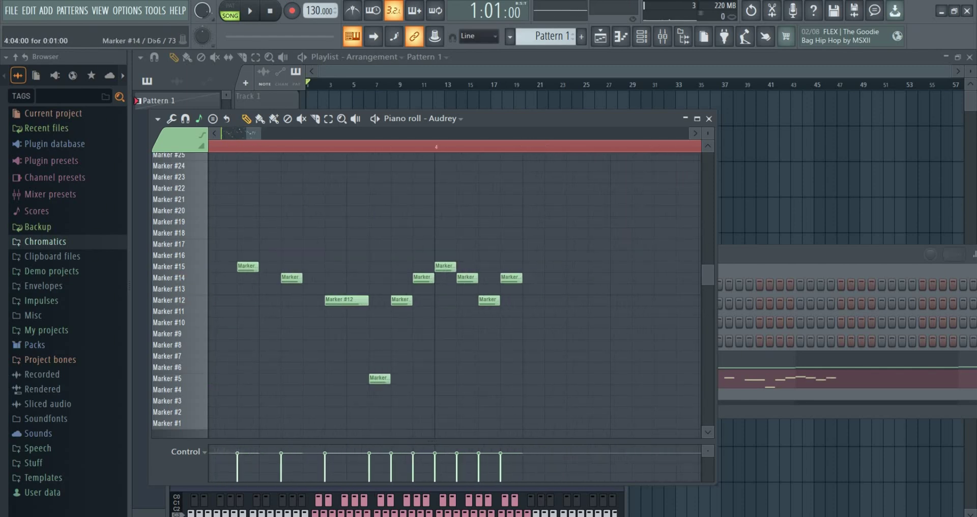
right_click(530, 278)
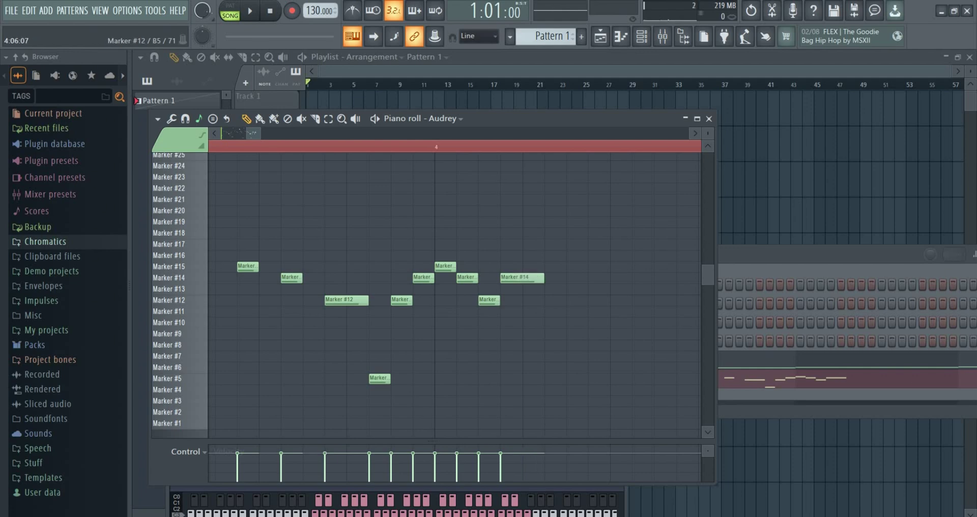
Step: Continue bar 4 with one-step notes on Marker #12, Marker #9 and Marker #12 twice
left_click(548, 300)
left_click(574, 334)
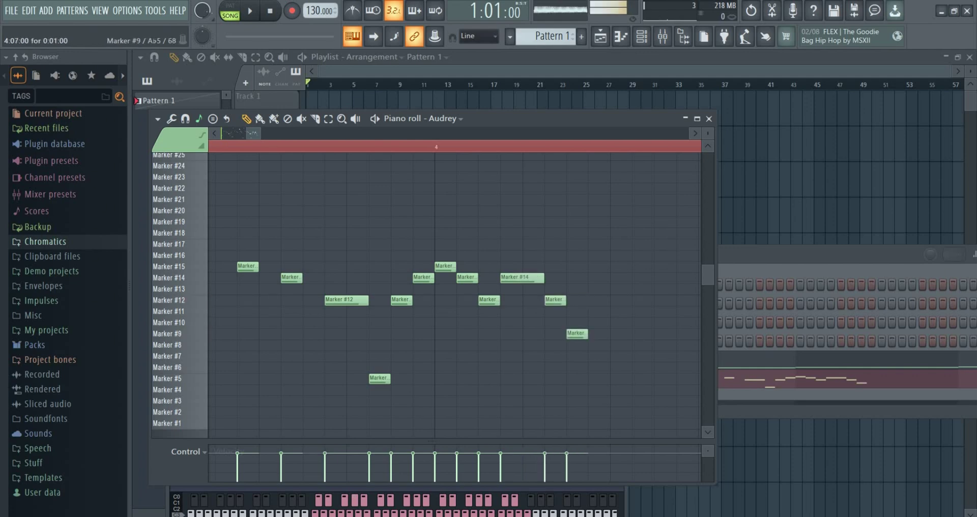
left_click(595, 300)
scroll(565, 300, "down", 2)
scroll(595, 300, "up", 2)
left_click(607, 300)
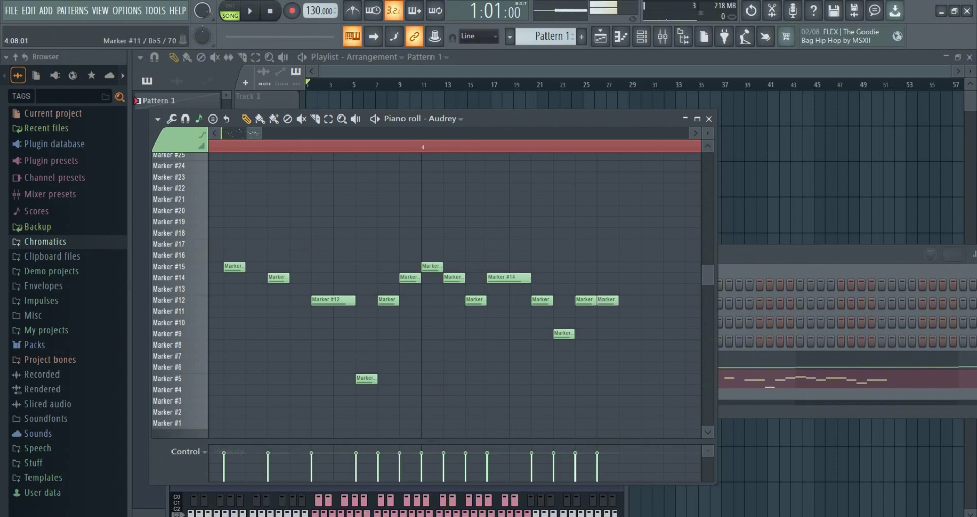
Step: Lengthen the last Marker #12 note in bar 4 to two steps and add two-step Marker #11 and Marker #9 notes after it
scroll(601, 300, "down", 2)
left_click(616, 311)
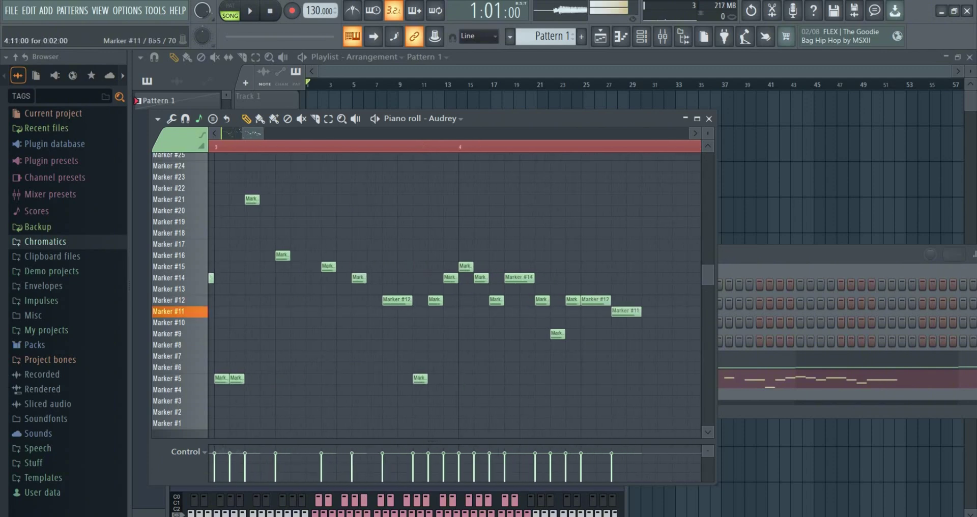
scroll(616, 311, "up", 3)
left_click(585, 333)
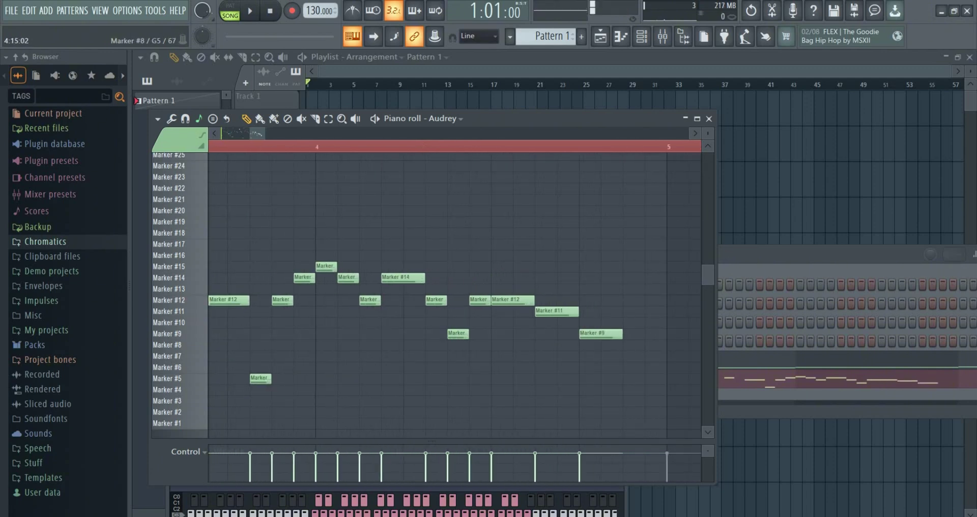
Step: Finish bar 4 with a two-step Marker #8 note and lower all of the melody's notes by four markers
left_click(628, 345)
scroll(621, 331, "down", 4)
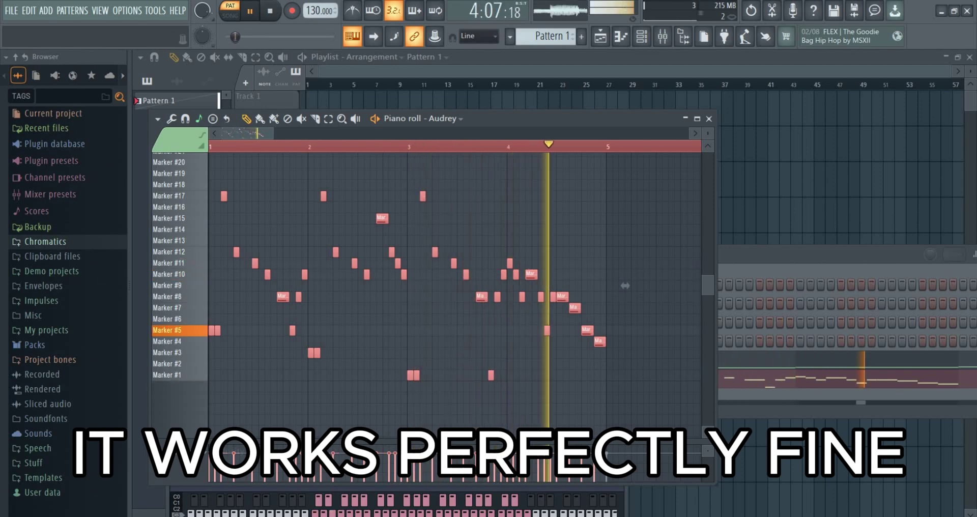
key("space")
Step: Route the Audrey channel to mixer track Insert 2
key("F9")
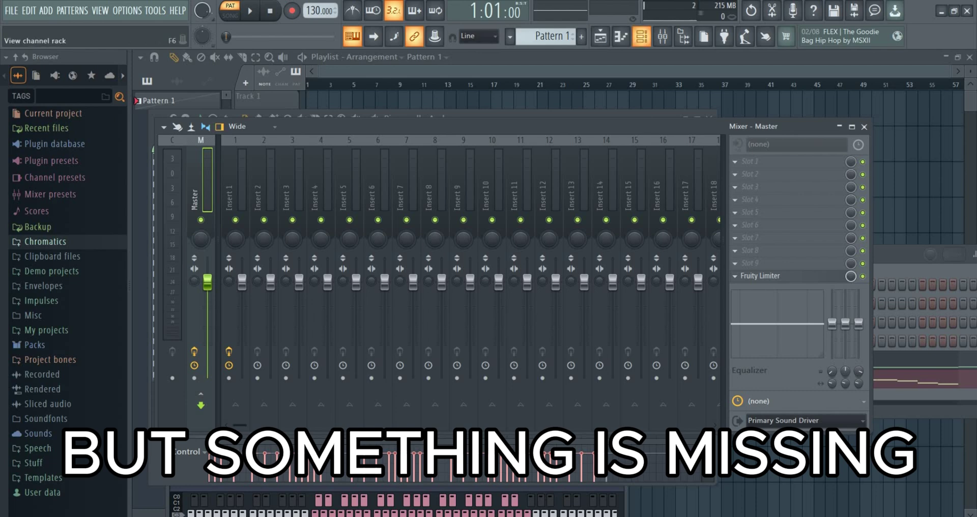
left_click(641, 37)
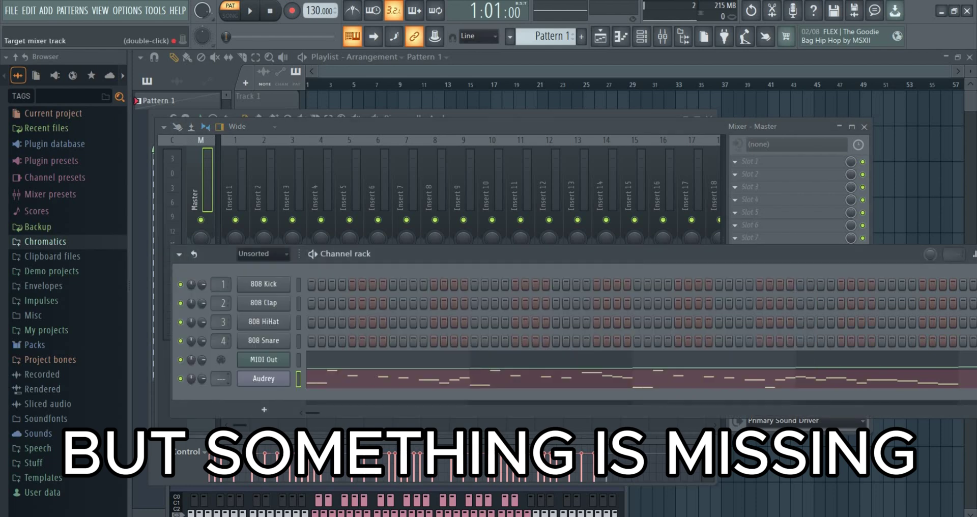
left_click_drag(221, 379, 220, 372)
Step: Load OTT into the first effect slot of Insert 2
left_click(735, 162)
mouse_move(750, 174)
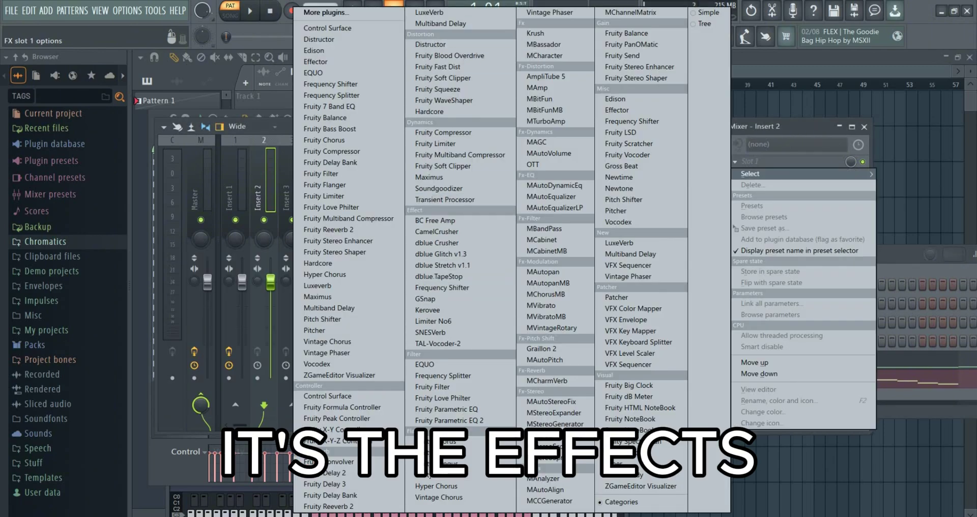
left_click(533, 164)
Step: Load Soundgoodizer into slot 2 of Insert 2 and turn down its effect amount
left_click(735, 174)
mouse_move(750, 186)
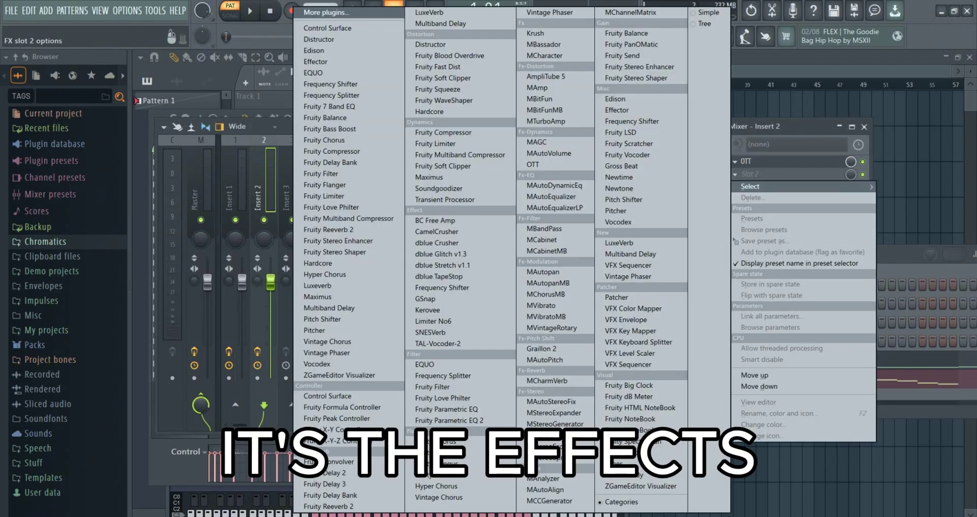
left_click(439, 189)
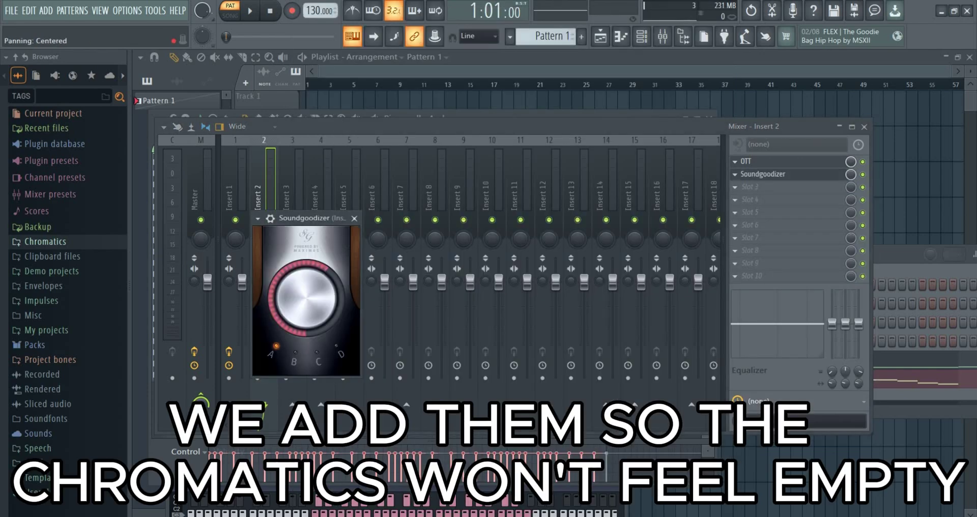
left_click_drag(307, 298, 307, 334)
Step: Load Fruity Chorus into slot 4 of Insert 2 and lower its mix level
left_click(735, 200)
mouse_move(750, 212)
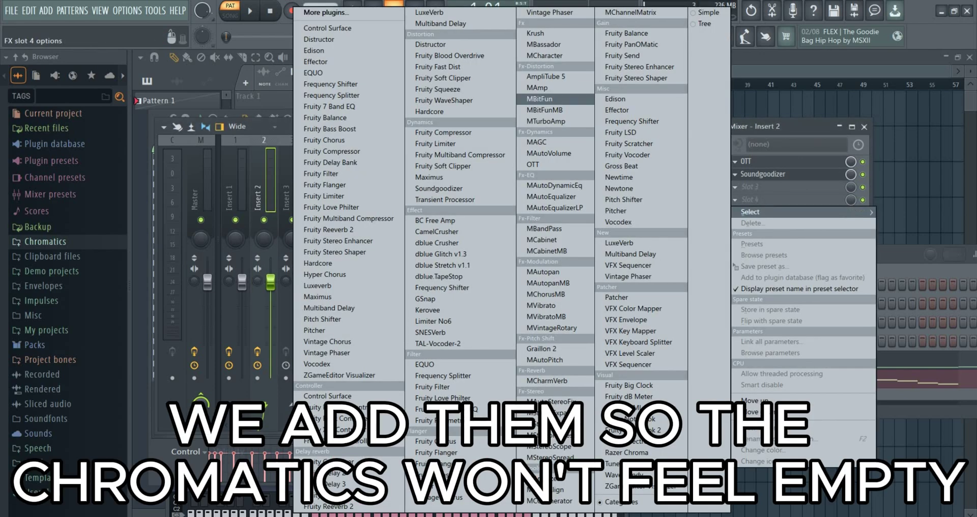
left_click(336, 12)
type("chor")
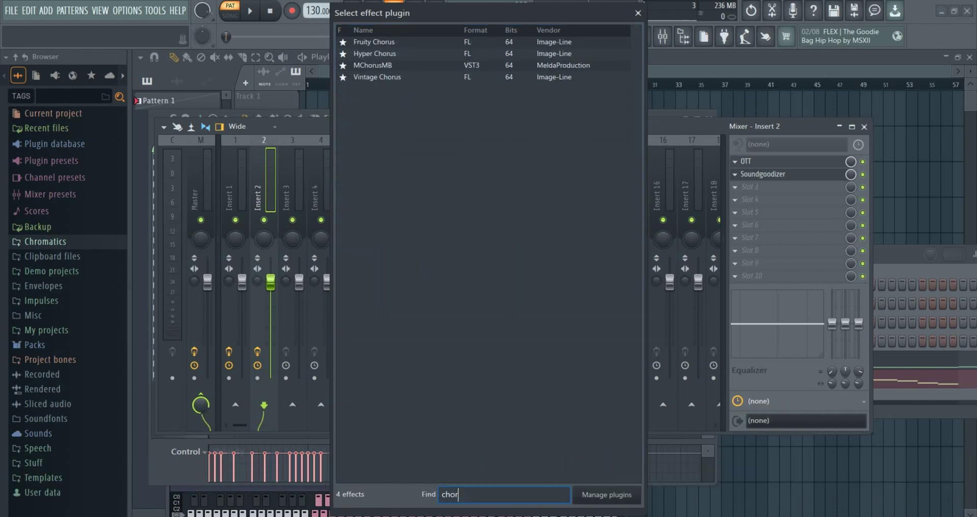
type("us")
key("Down")
key("Return")
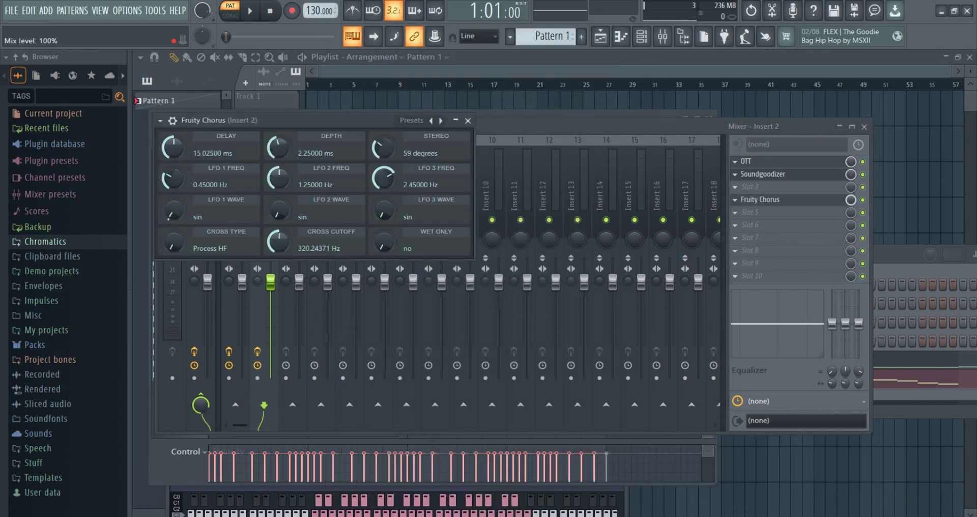
left_click_drag(851, 200, 851, 214)
Step: Load Fruity Flanger into slot 3 with Inv Wet off and Wet at minimum, and lower its mix level
left_click(750, 212)
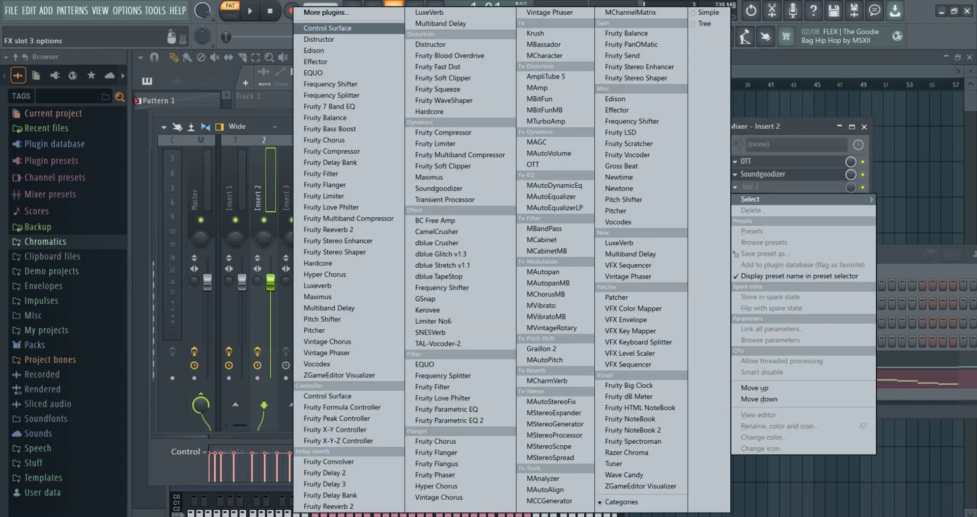
left_click(335, 12)
type("flanger")
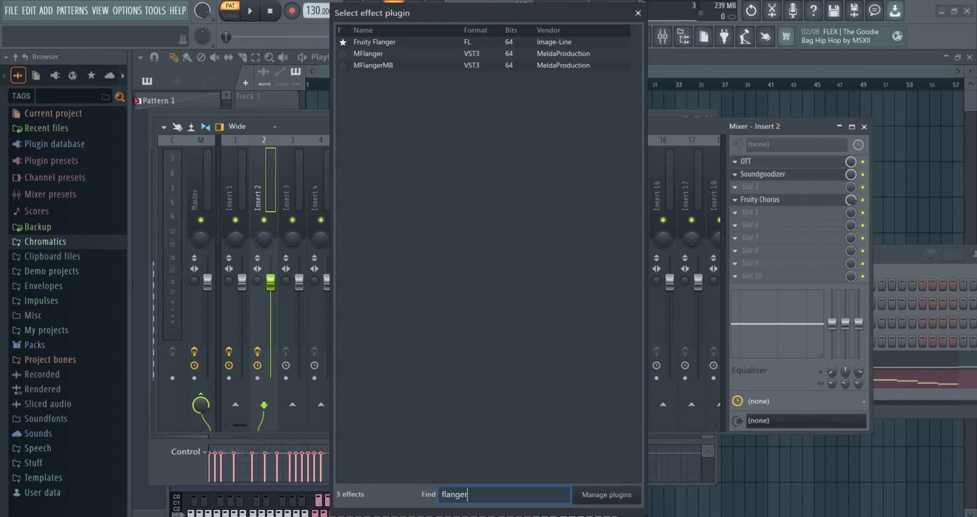
key("Down")
key("Return")
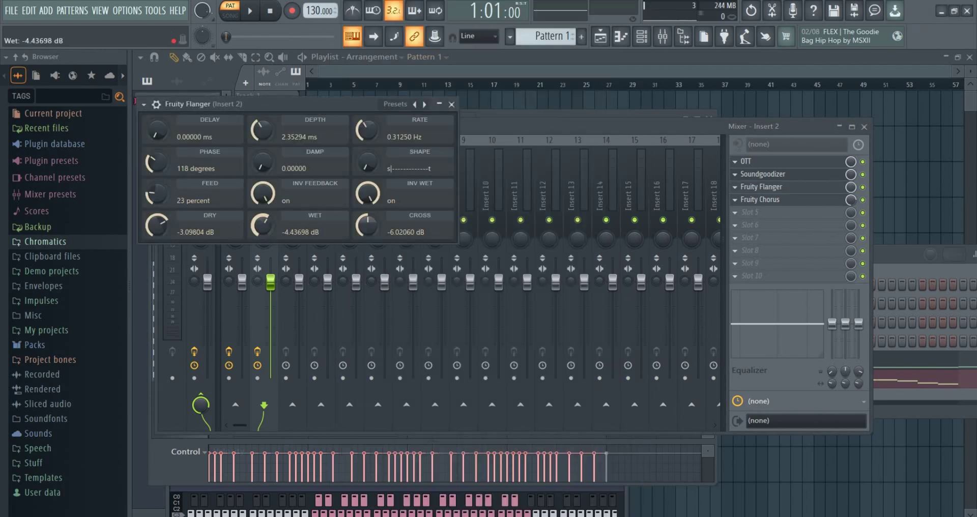
left_click_drag(262, 226, 262, 240)
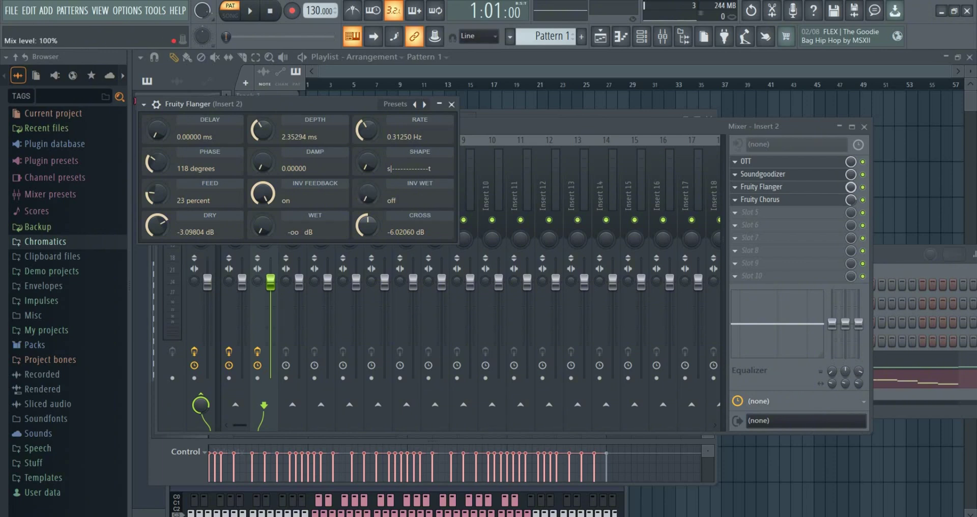
left_click_drag(851, 187, 851, 202)
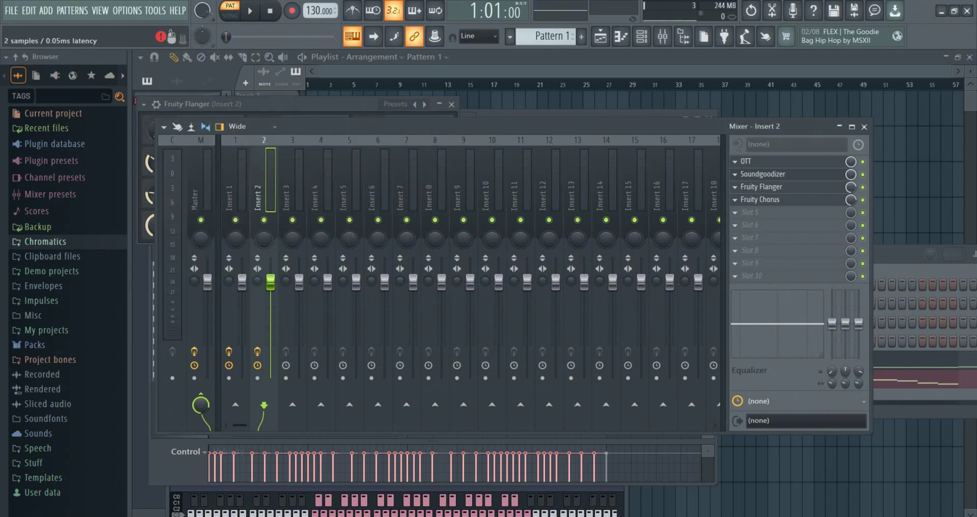
Step: Load Fruity Compressor into slot 5 of Insert 2
left_click(764, 213)
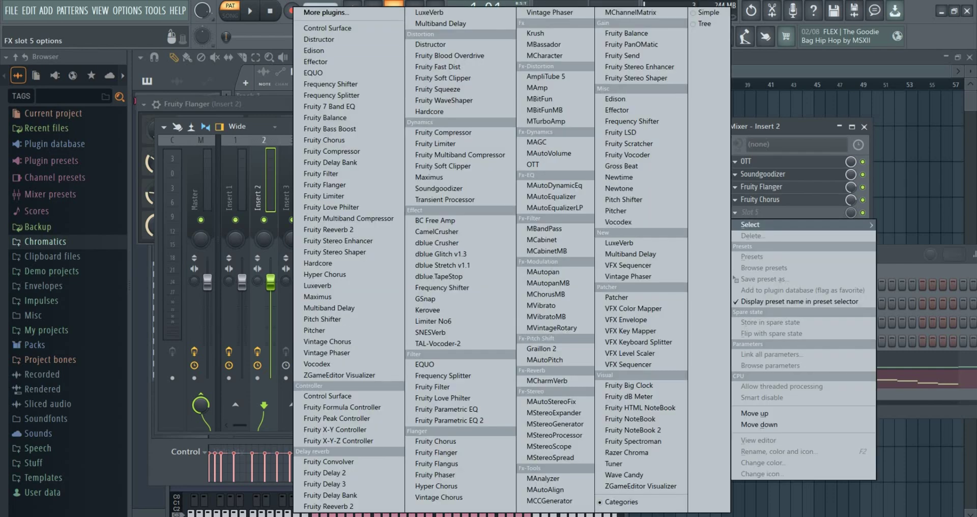
left_click(325, 12)
type("compr")
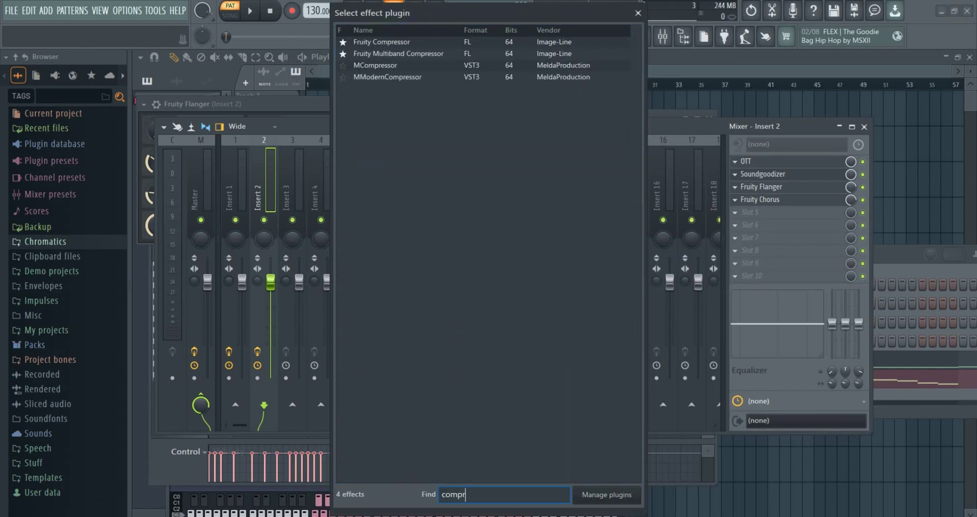
key("Return")
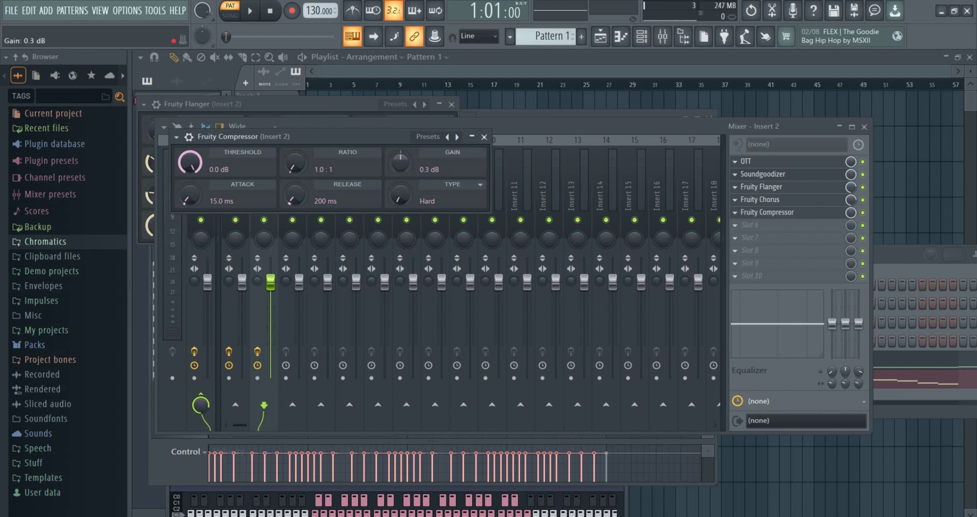
Step: Play back the Audrey melody in the piano roll to hear it with the effects, and stop playback
left_click(621, 36)
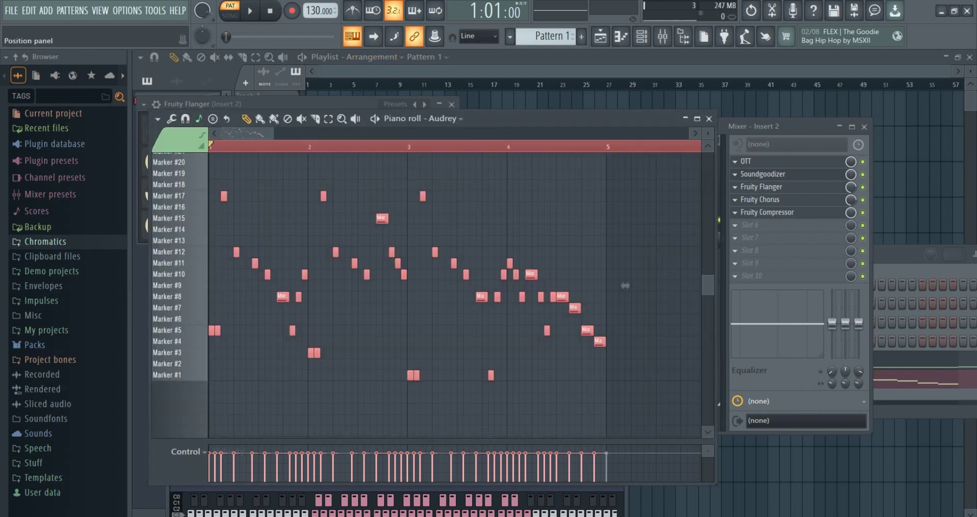
key("space")
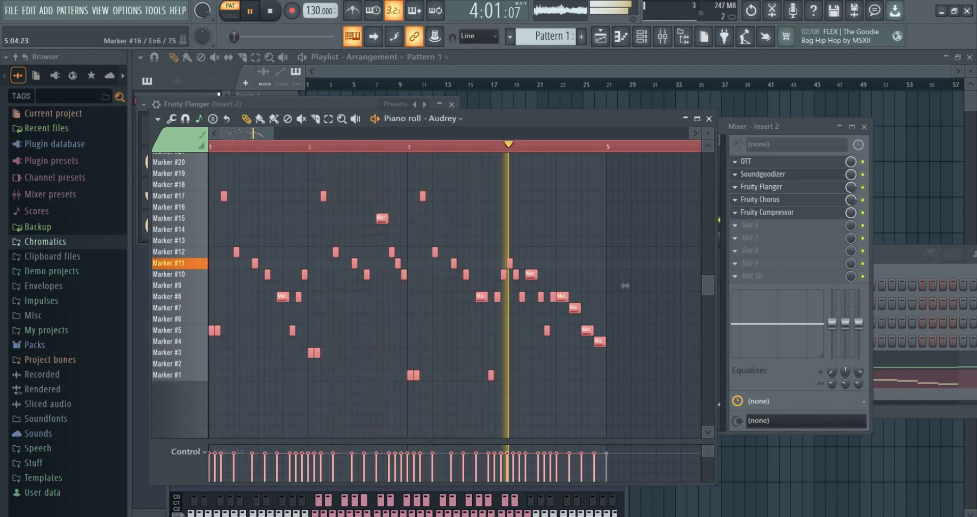
key("space")
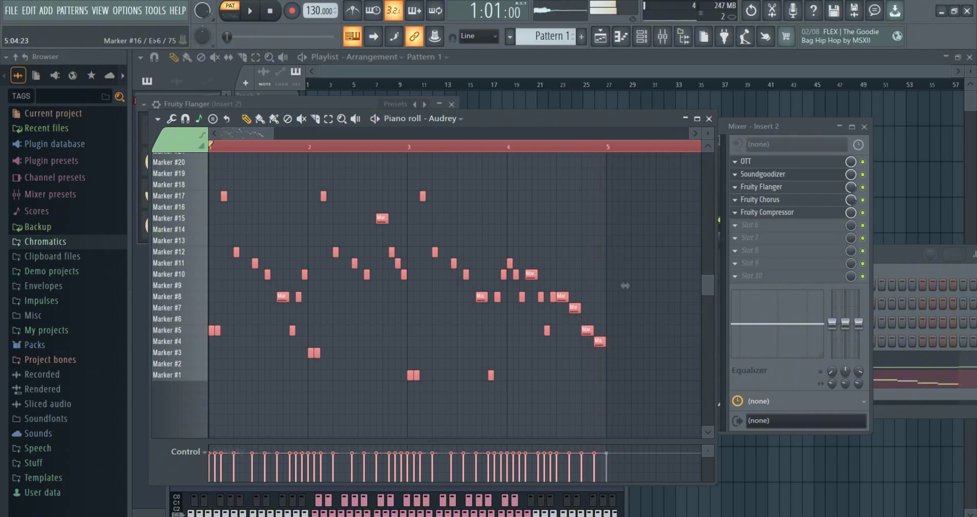